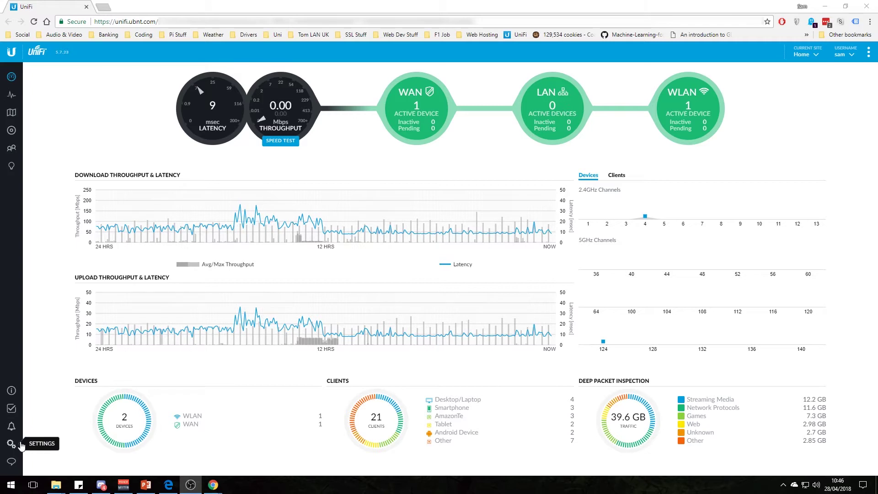
# Open the USG Router's properties from the device list and review its port status, WAN details and 24-hour performance
pyautogui.click(11, 130)
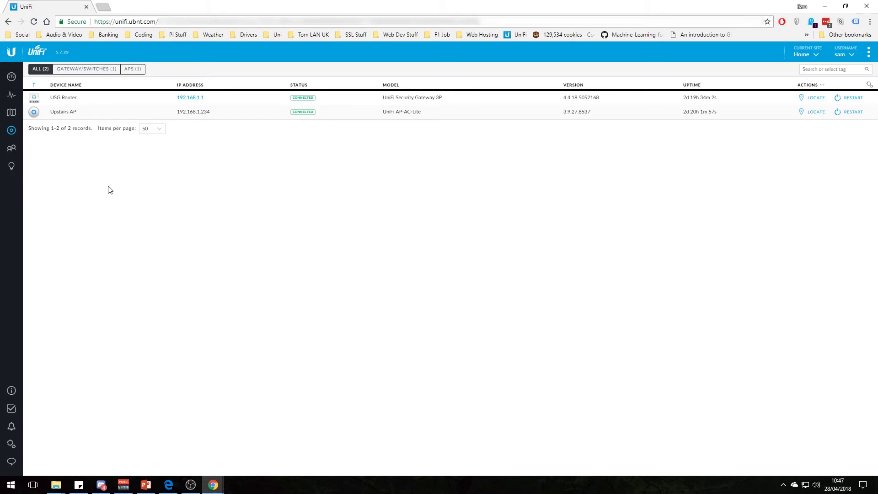
pyautogui.click(80, 101)
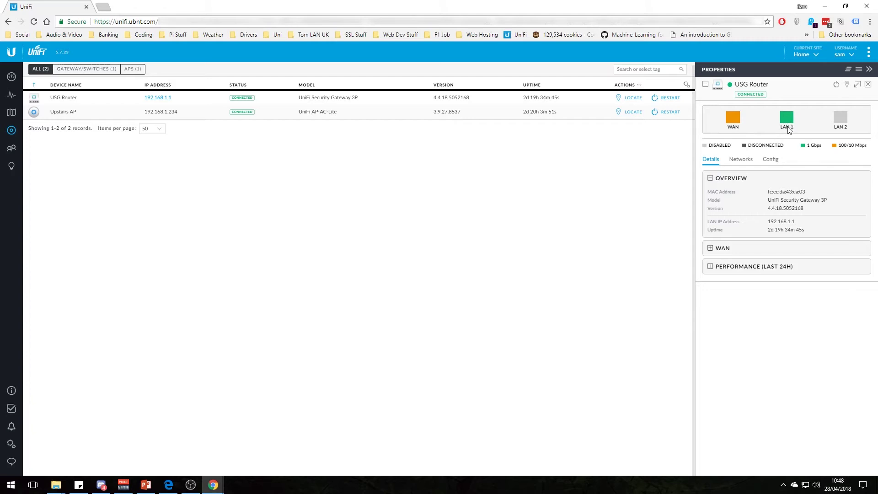
pyautogui.tripleClick(820, 146)
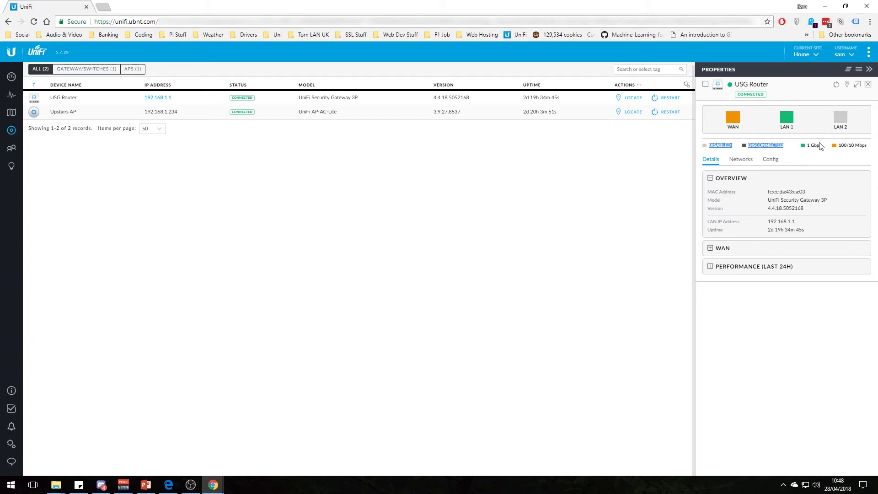
pyautogui.click(820, 146)
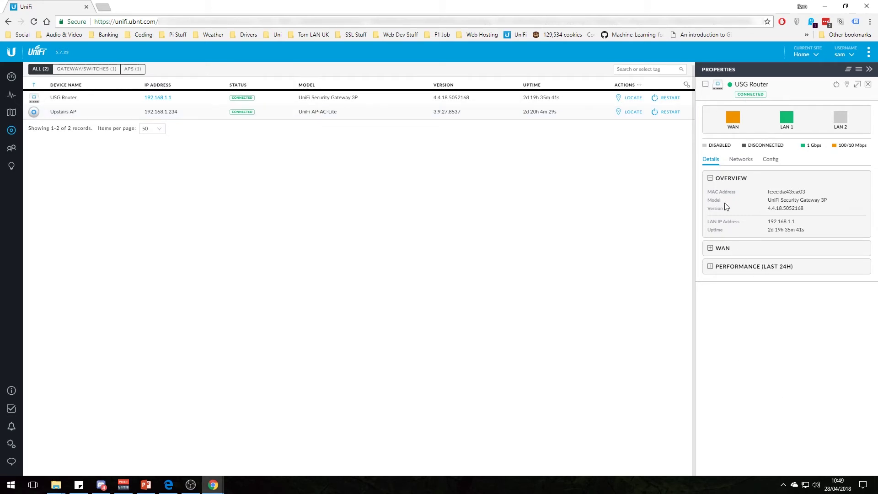
pyautogui.click(724, 249)
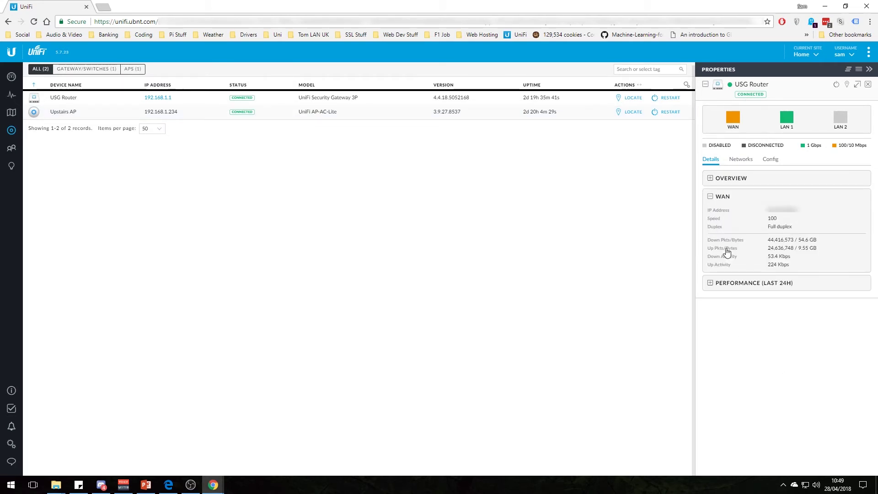
pyautogui.click(740, 282)
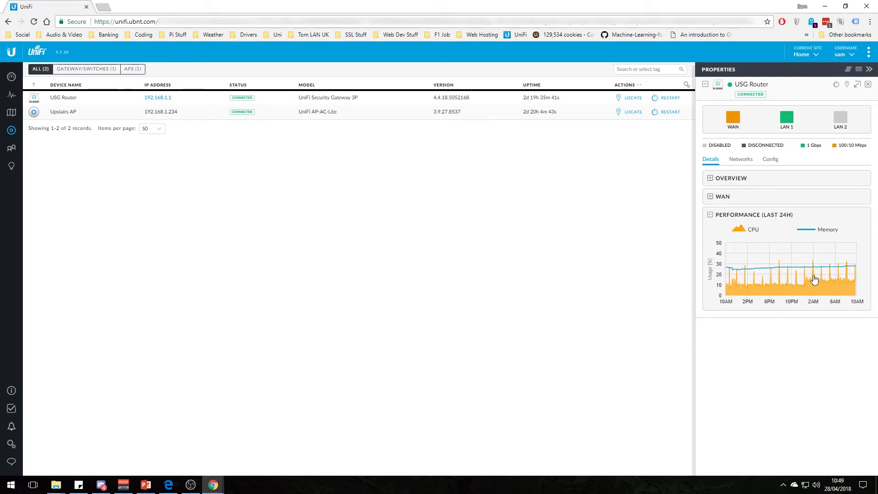
# Review the networks served by the USG Router, including their IP addresses, traffic and client counts
pyautogui.click(744, 160)
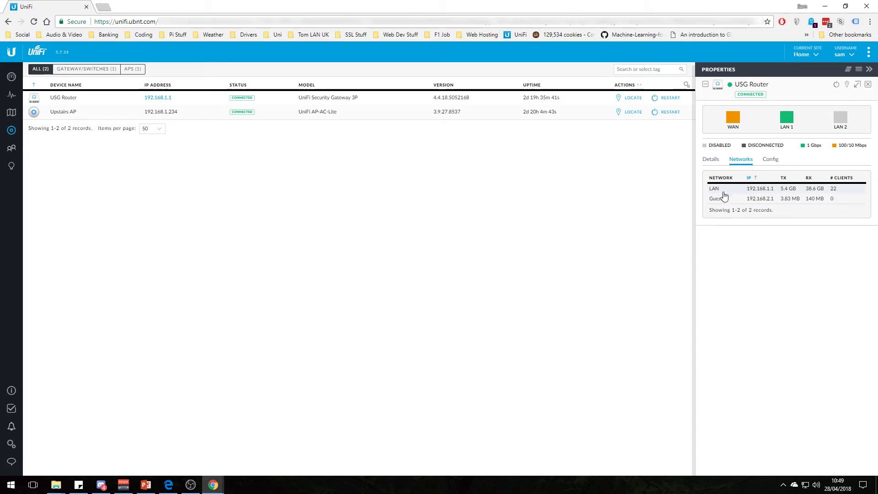
pyautogui.click(741, 161)
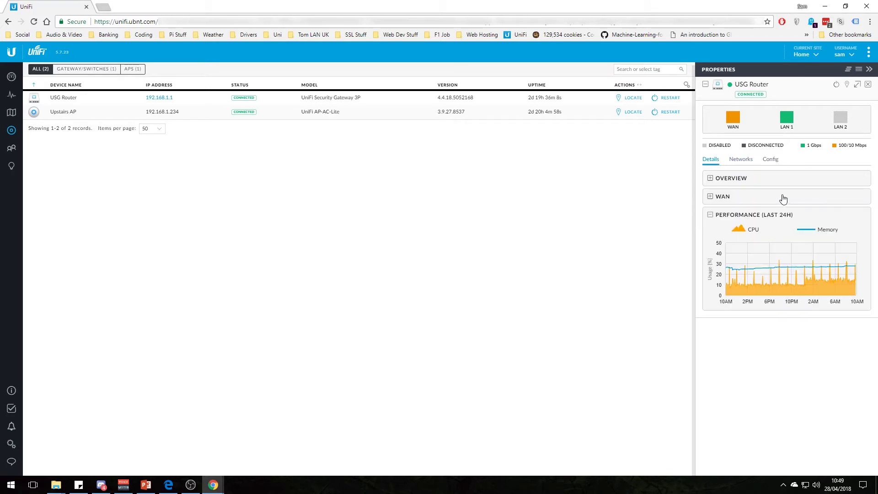
pyautogui.click(747, 162)
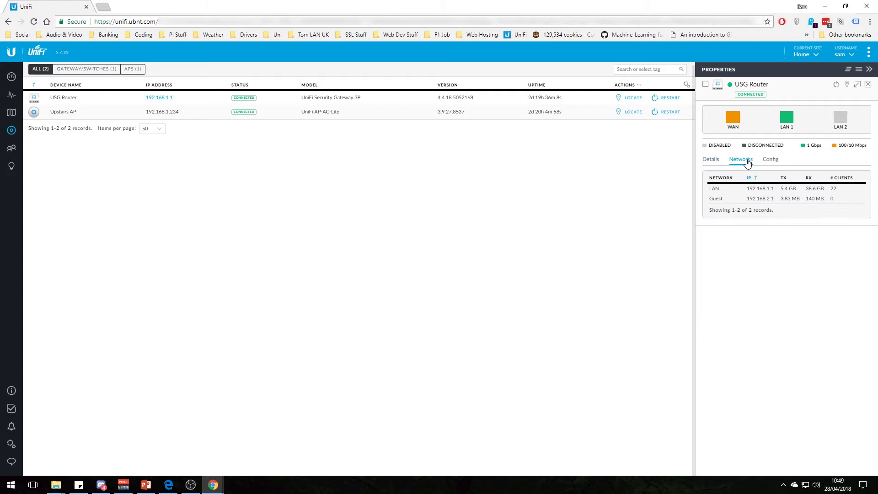
# Examine the USG Router's general configuration and the IPv4 connection types offered for its WAN
pyautogui.click(773, 161)
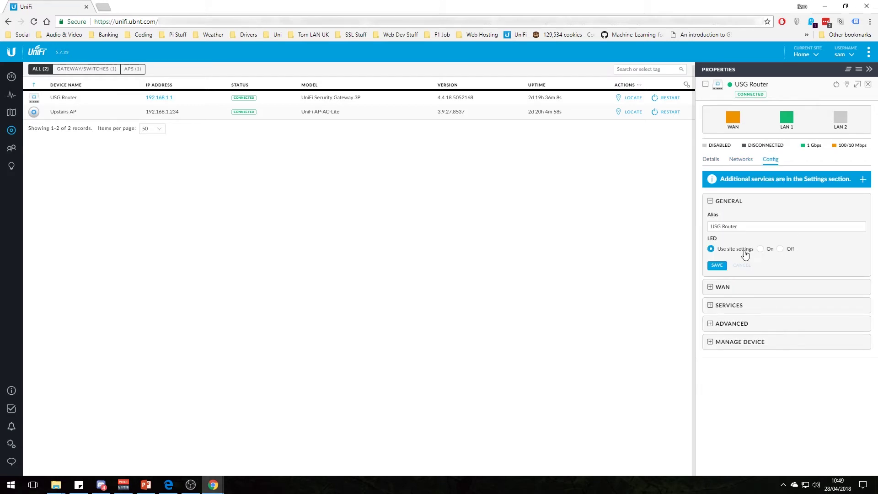
pyautogui.click(740, 228)
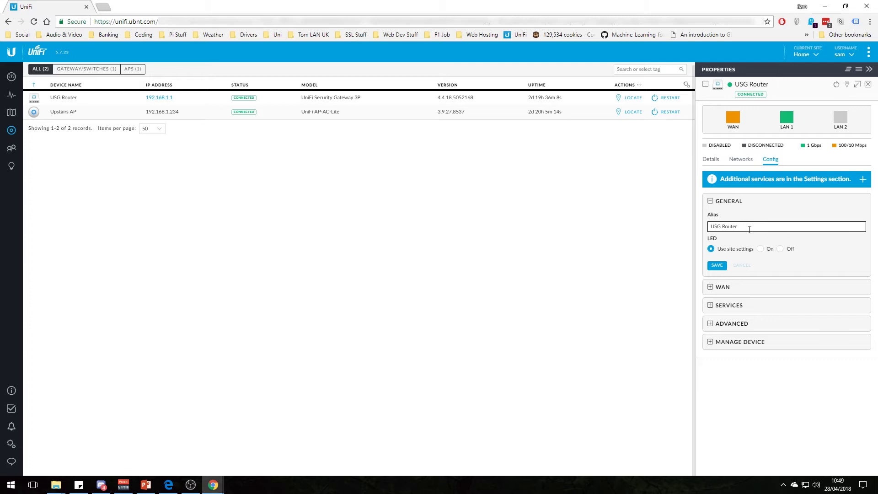
pyautogui.click(752, 287)
pyautogui.scroll(-1, 772, 292)
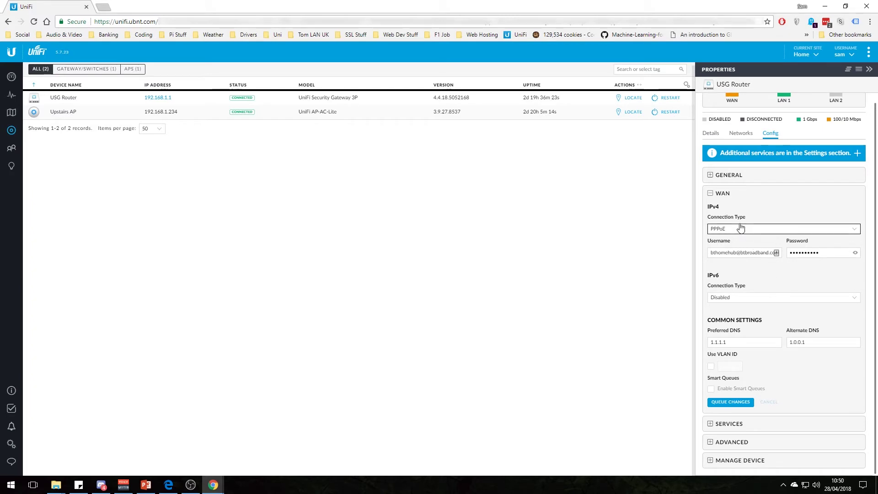
pyautogui.click(854, 230)
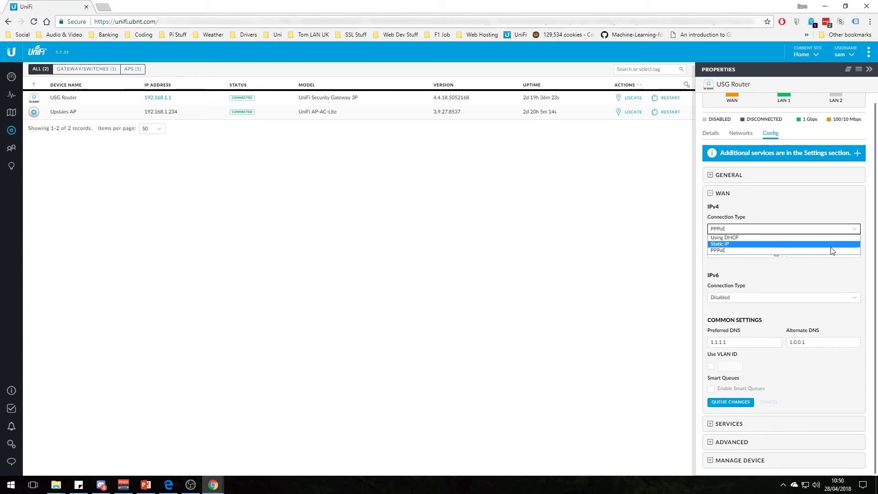
pyautogui.click(817, 199)
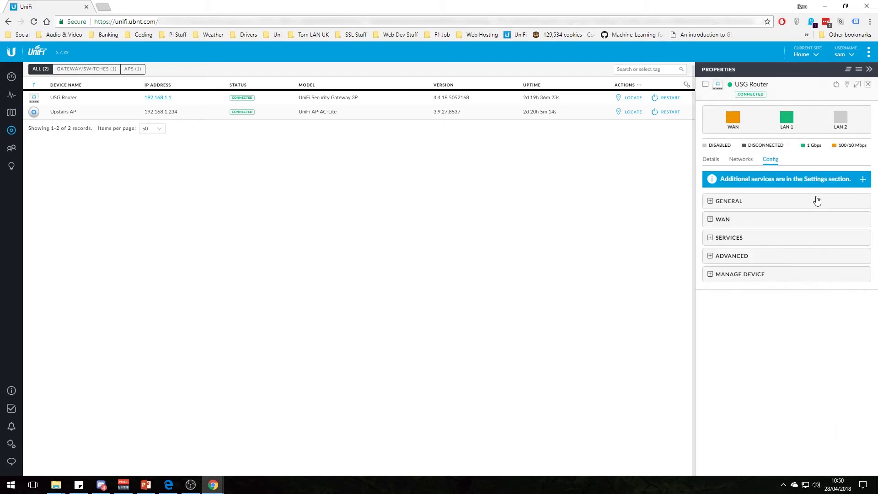
# Examine the router's WAN configuration, covering the PPPoE credentials, IPv6, DNS, VLAN ID and Smart Queues settings
pyautogui.click(750, 205)
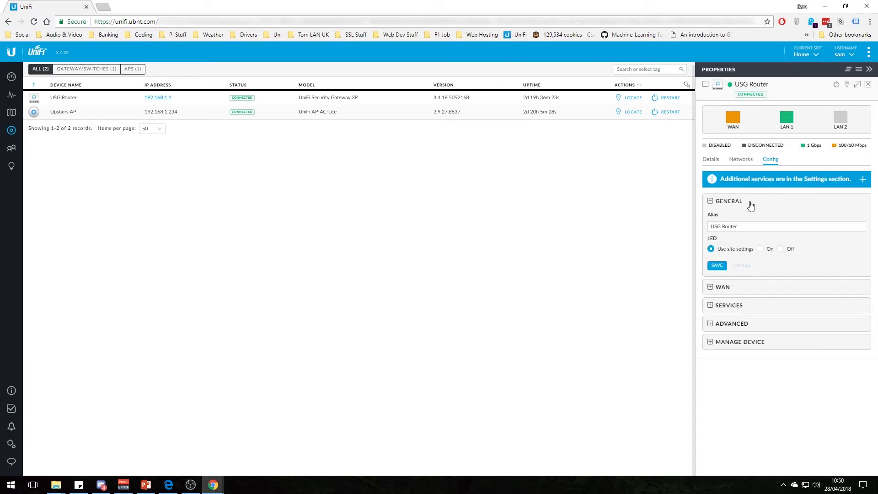
pyautogui.click(750, 204)
pyautogui.click(741, 218)
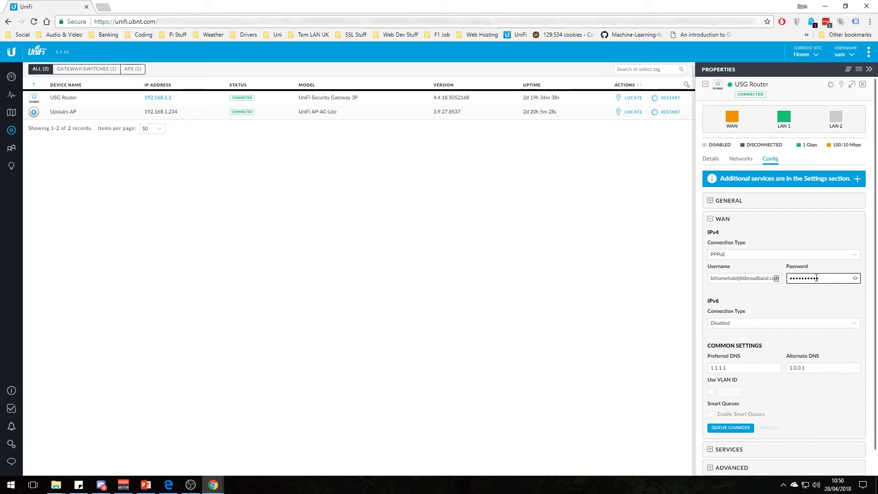
pyautogui.click(792, 354)
pyautogui.scroll(-1, 752, 339)
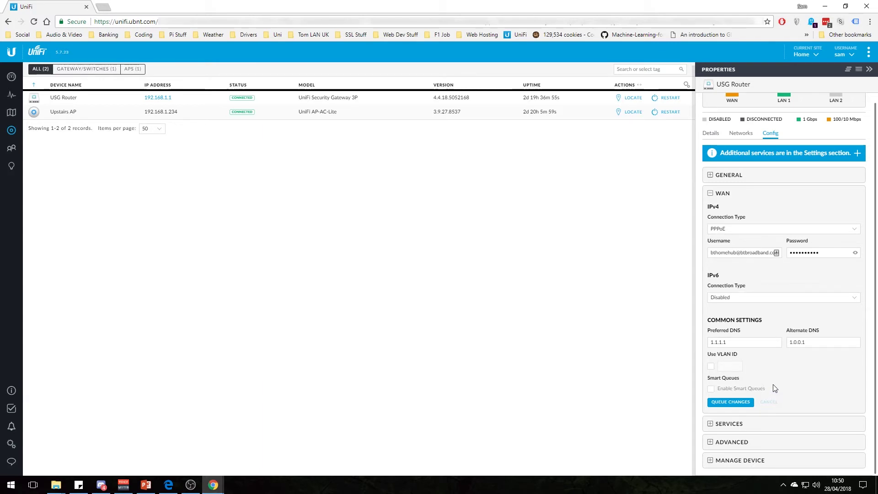
# Review the router's SNMP service settings and its advanced options for MSS clamping, hardware offload, LLDP and echo server
pyautogui.click(742, 193)
pyautogui.click(764, 238)
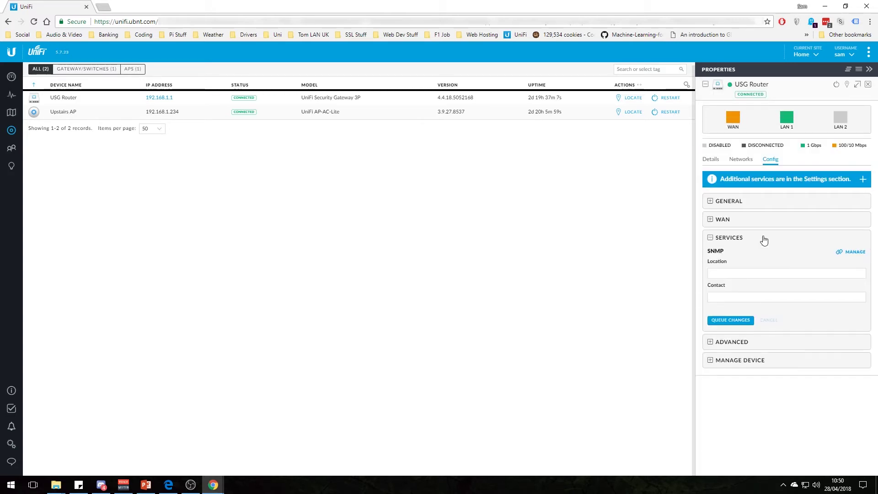
pyautogui.click(764, 239)
pyautogui.click(769, 255)
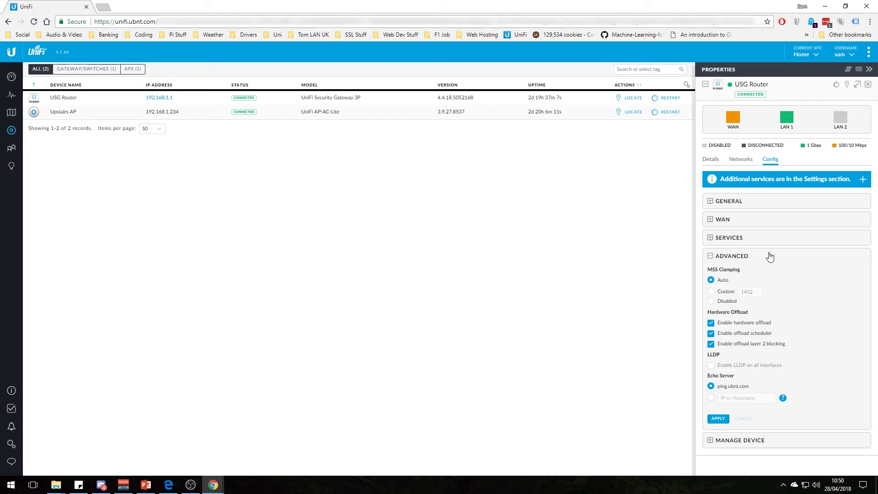
pyautogui.click(771, 255)
# Review the router's device management options for custom upgrade, forced provisioning and forgetting the device
pyautogui.click(770, 274)
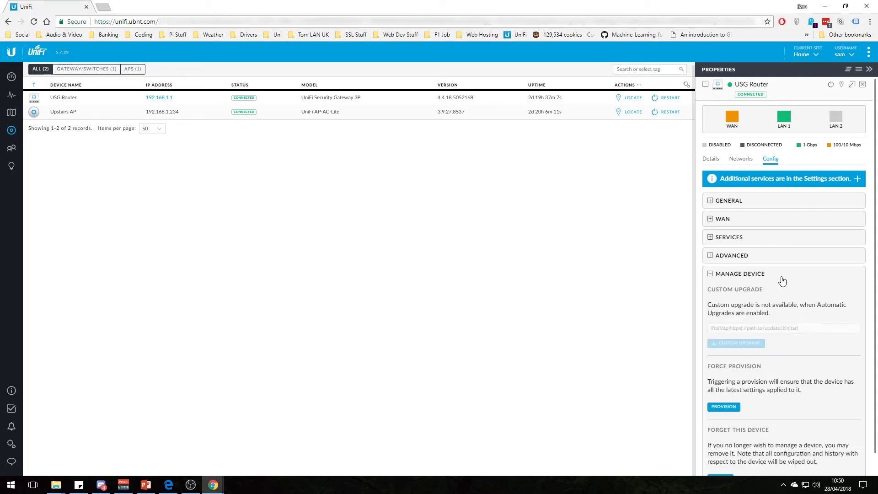
pyautogui.scroll(-1, 783, 281)
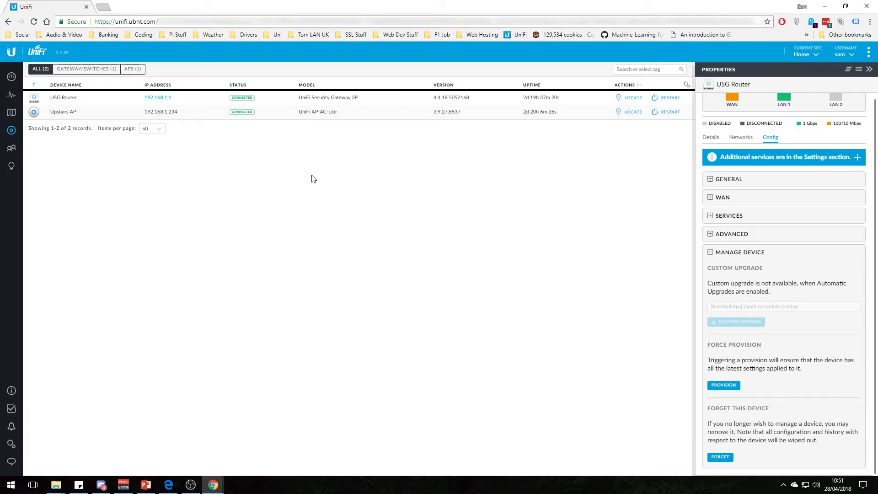
pyautogui.click(740, 253)
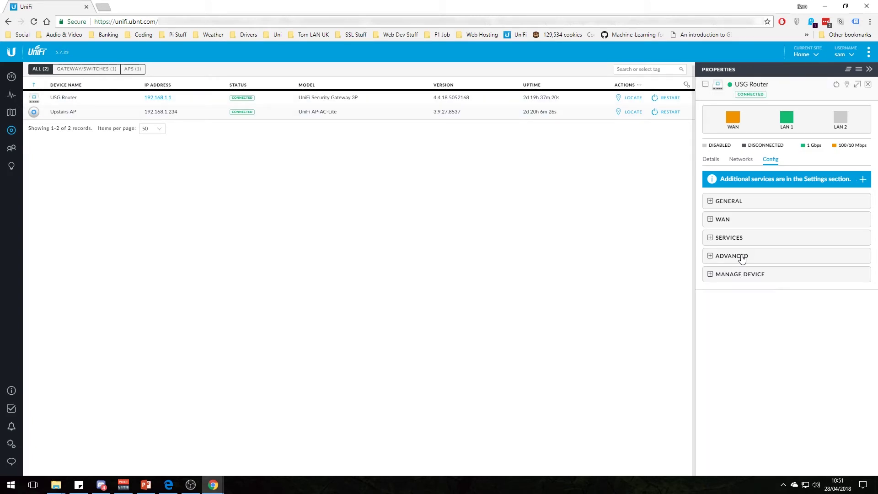
# Open the Upstairs AP's properties, check its overview and the channel utilization of both radios, and close the USG Router's properties
pyautogui.click(72, 115)
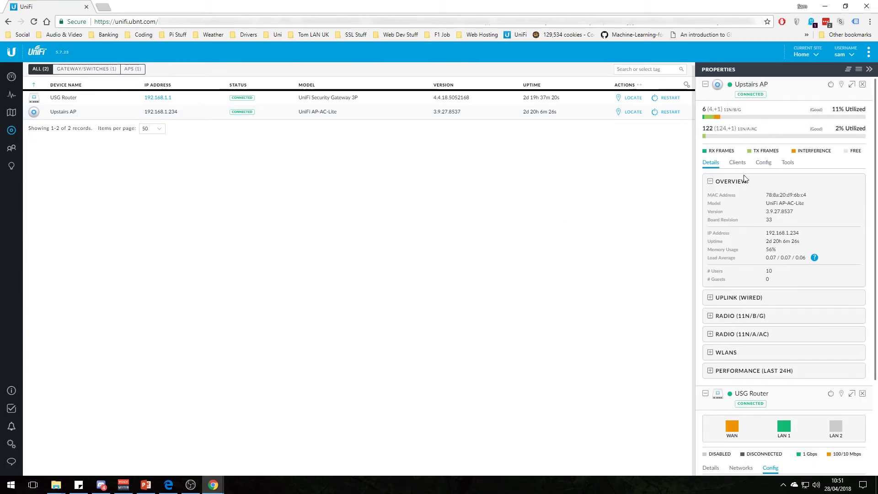
pyautogui.moveTo(719, 120)
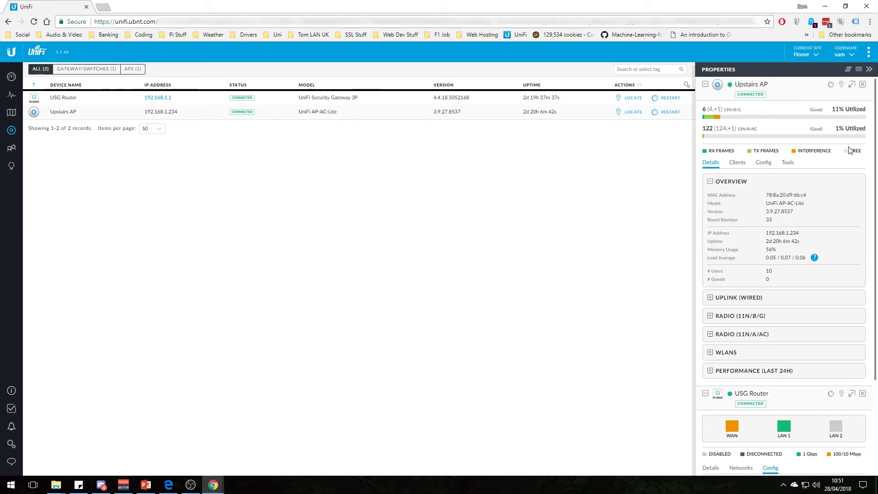
pyautogui.moveTo(763, 122)
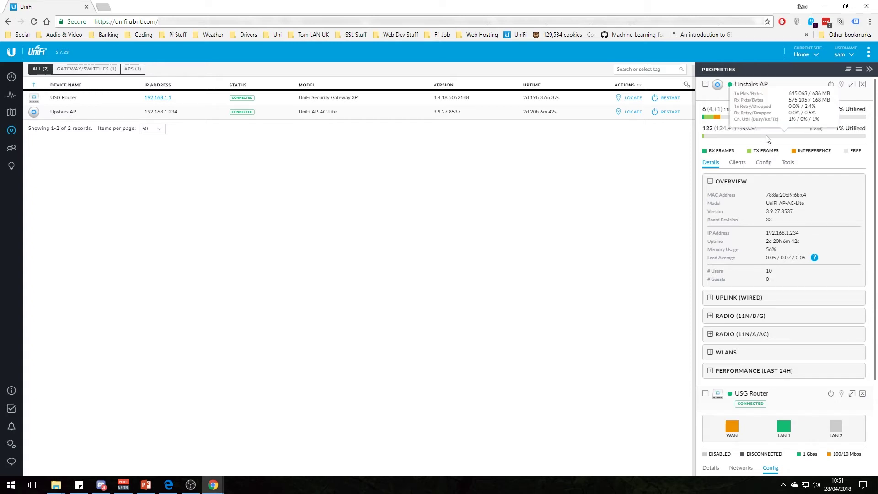
pyautogui.scroll(-1, 778, 264)
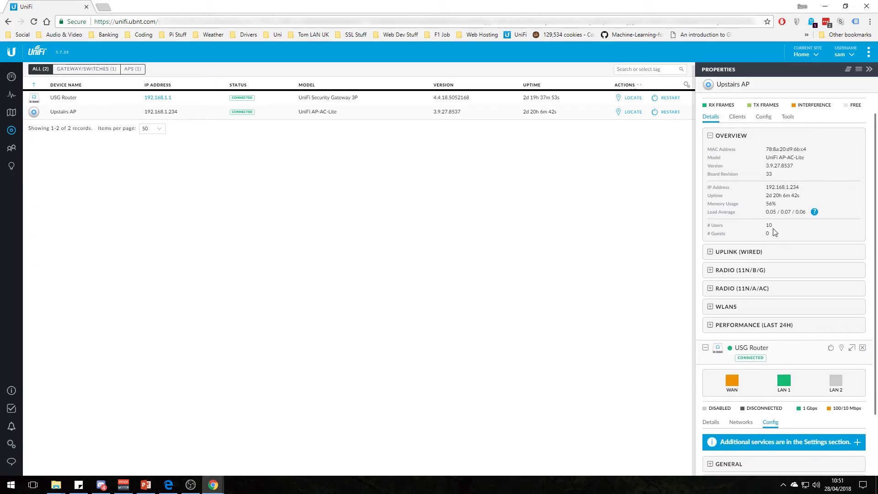
pyautogui.scroll(-1, 760, 250)
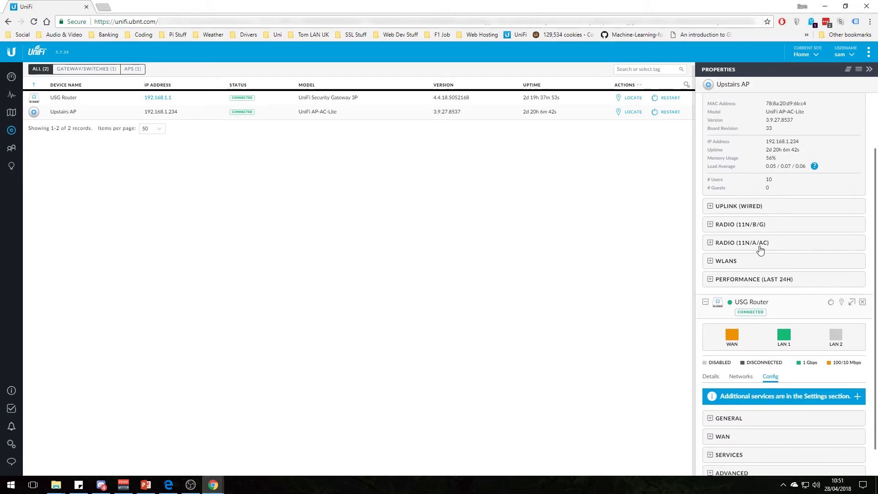
pyautogui.click(862, 302)
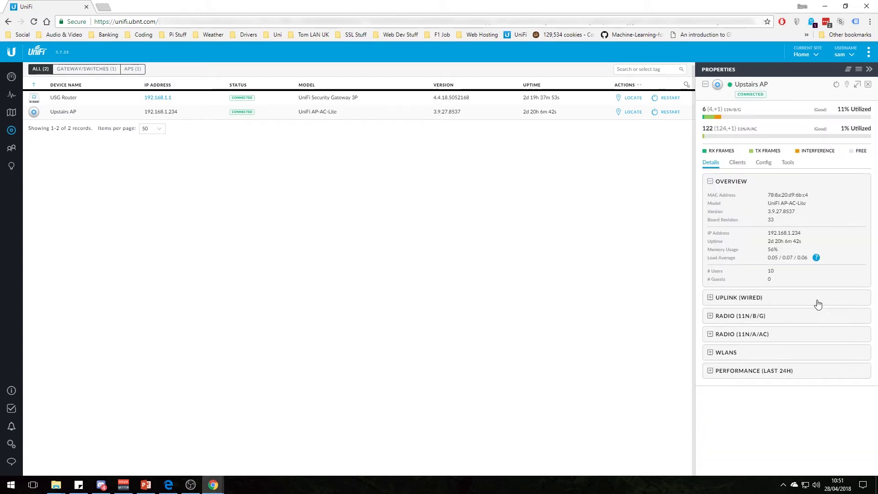
# Review the Upstairs AP's wired uplink details and the statistics of its 11N/B/G and 11N/A/AC radios
pyautogui.click(765, 298)
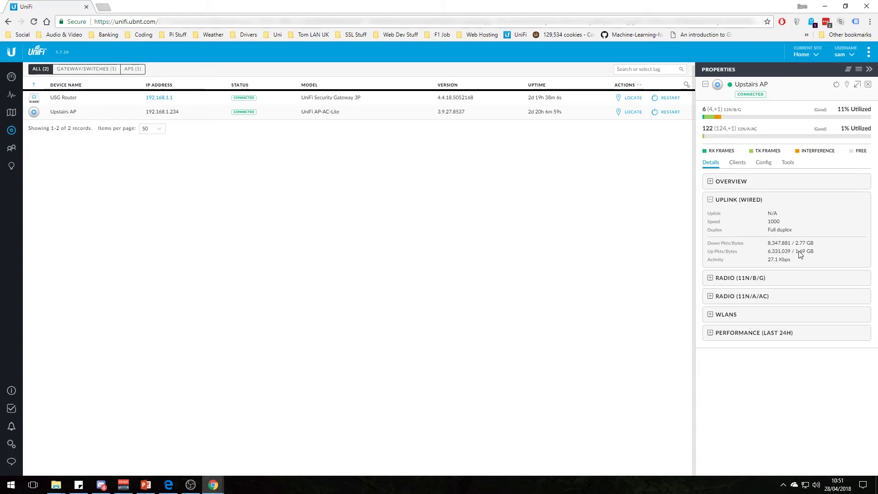
pyautogui.click(782, 280)
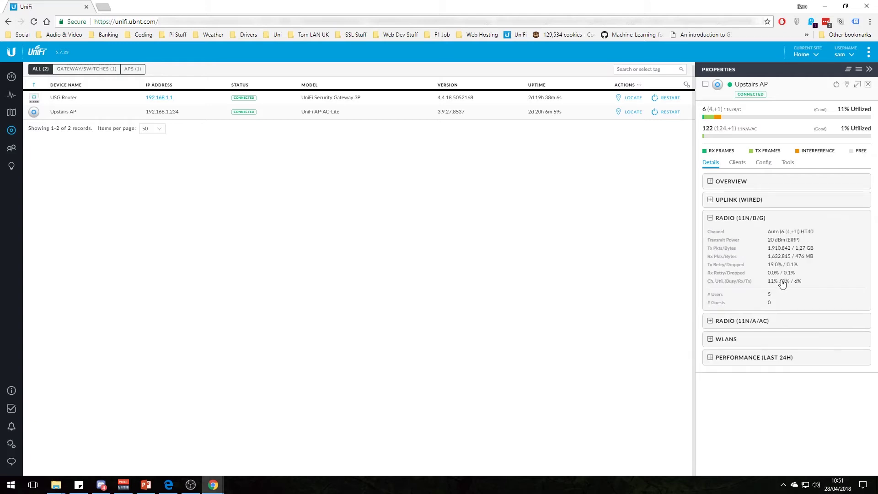
pyautogui.click(789, 316)
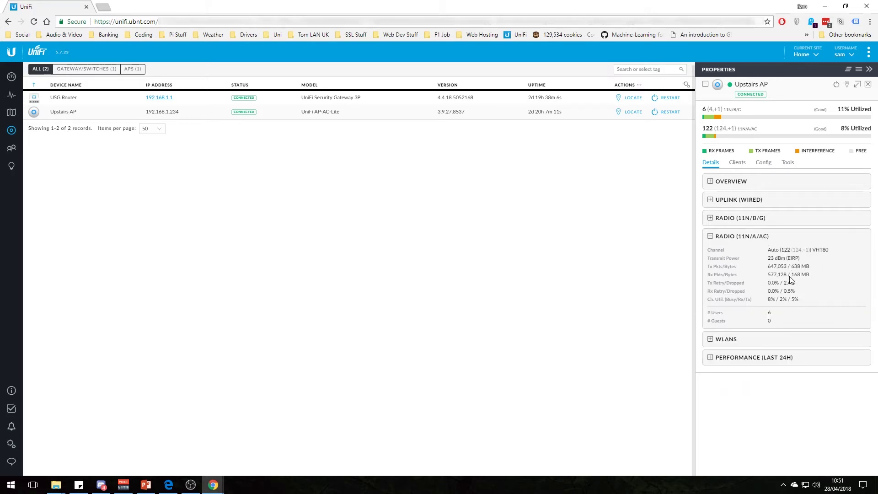
# Examine the Upstairs AP's WLANs, comparing the channels of the main and guest networks
pyautogui.click(772, 339)
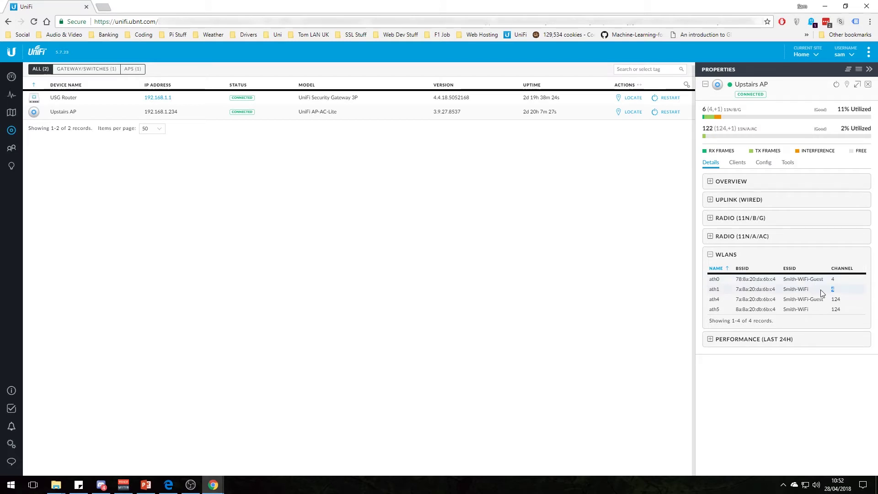
pyautogui.moveTo(801, 288); pyautogui.dragTo(783, 278)
pyautogui.click(802, 289)
pyautogui.moveTo(849, 313); pyautogui.dragTo(776, 303)
pyautogui.click(803, 310)
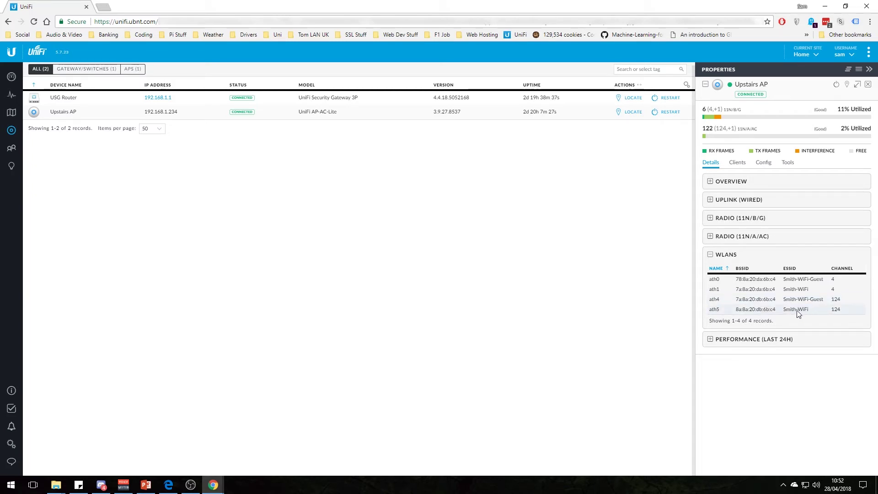
# Check the Upstairs AP's 24-hour CPU and memory performance and its list of connected clients
pyautogui.click(748, 338)
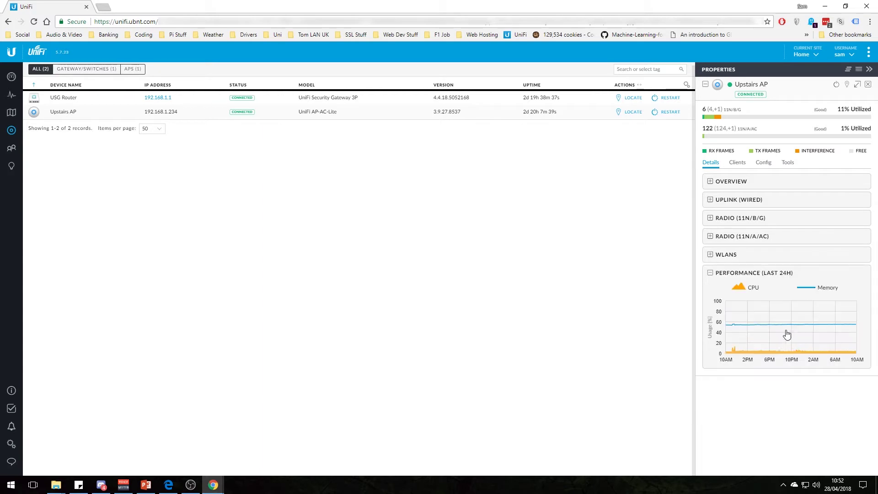
pyautogui.click(737, 163)
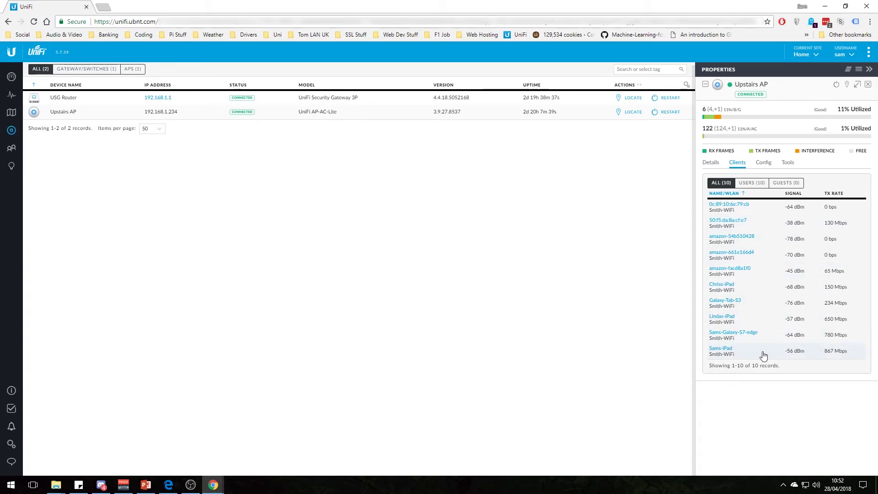
# Review the Upstairs AP's general, radio and WLAN configuration options, including the WLAN groups of both bands
pyautogui.click(765, 164)
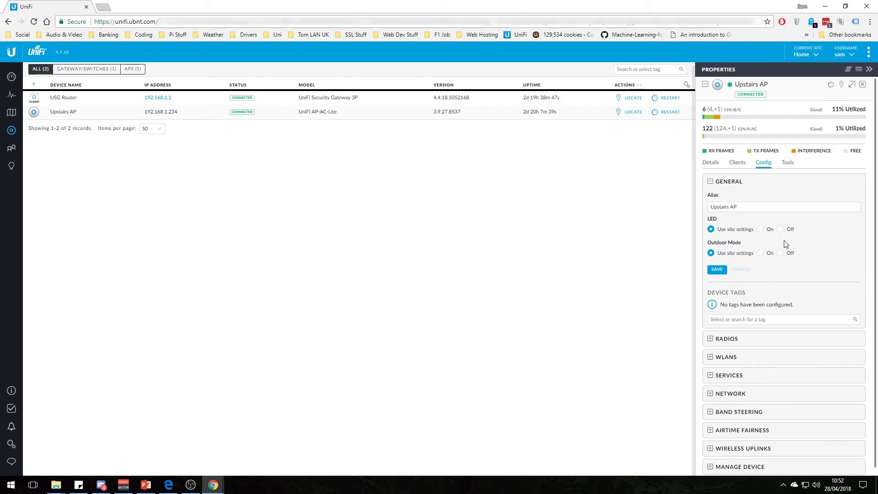
pyautogui.scroll(-1, 787, 245)
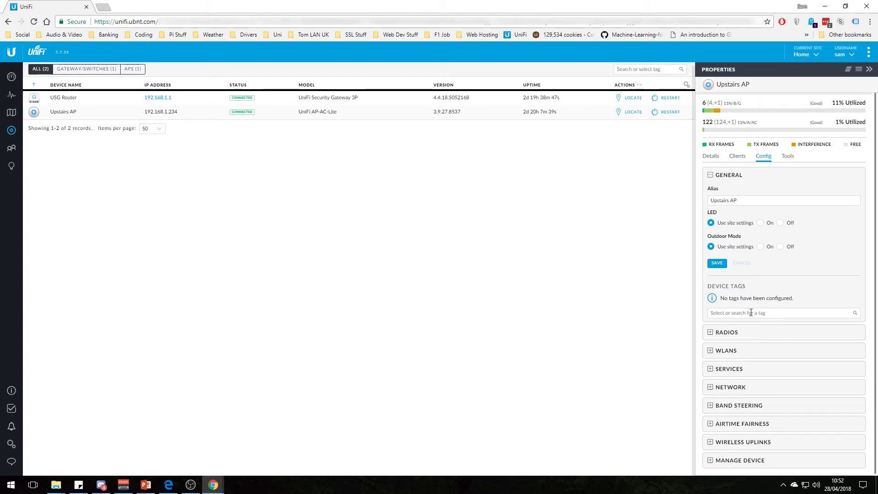
pyautogui.click(759, 332)
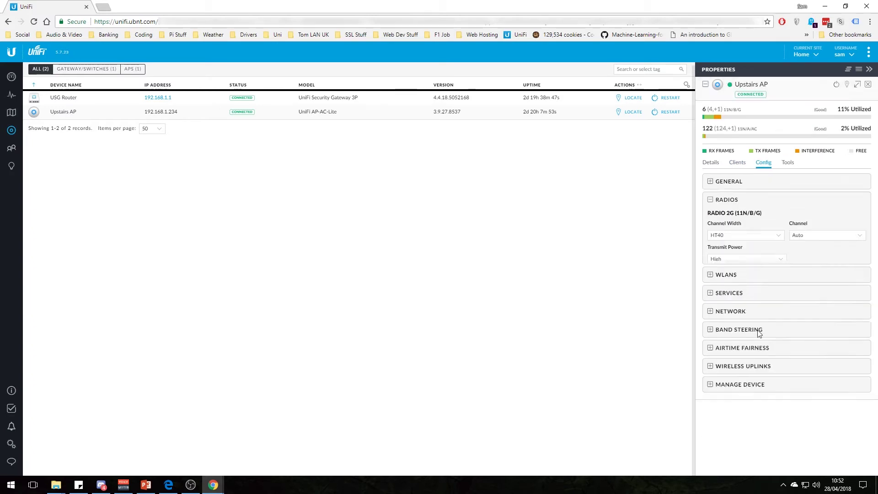
pyautogui.click(765, 206)
pyautogui.click(749, 220)
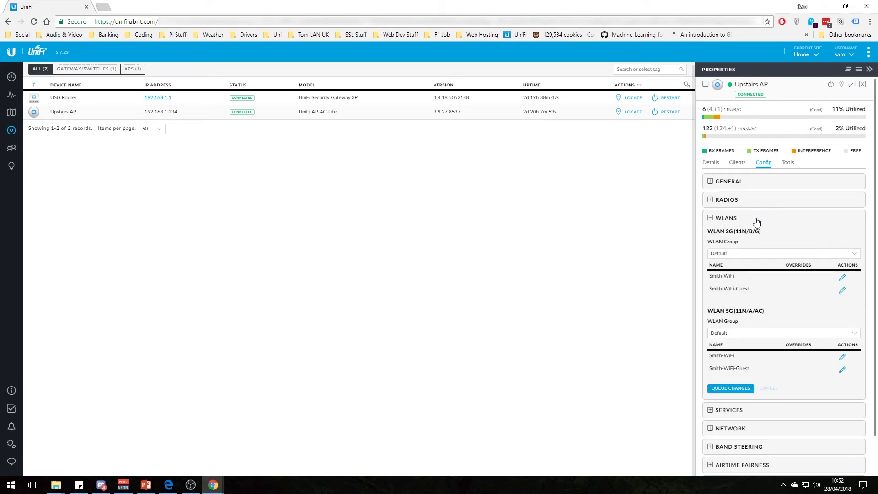
pyautogui.click(755, 221)
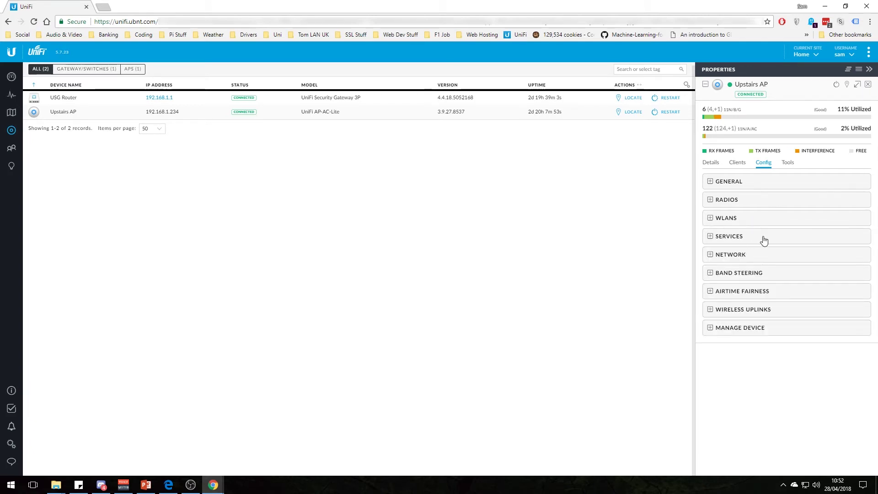
# Review the Upstairs AP's services, network IP and band steering configuration options
pyautogui.click(763, 239)
pyautogui.click(764, 238)
pyautogui.click(764, 255)
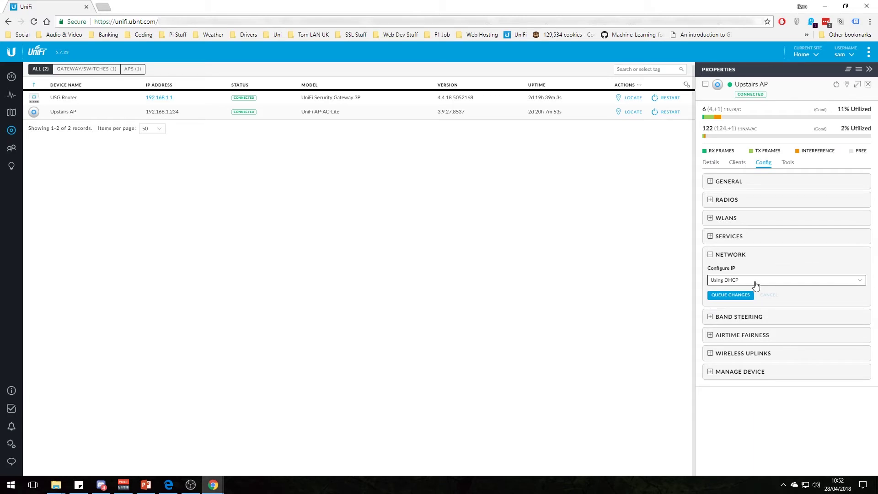
pyautogui.click(751, 255)
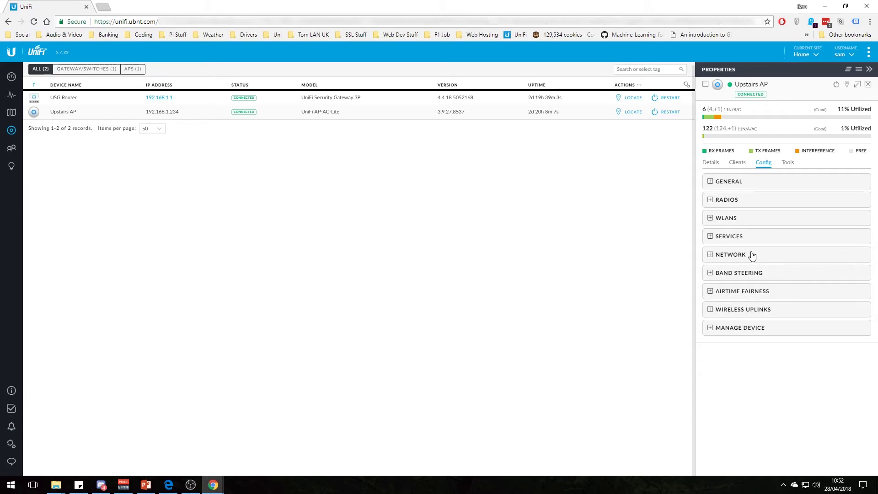
pyautogui.click(773, 275)
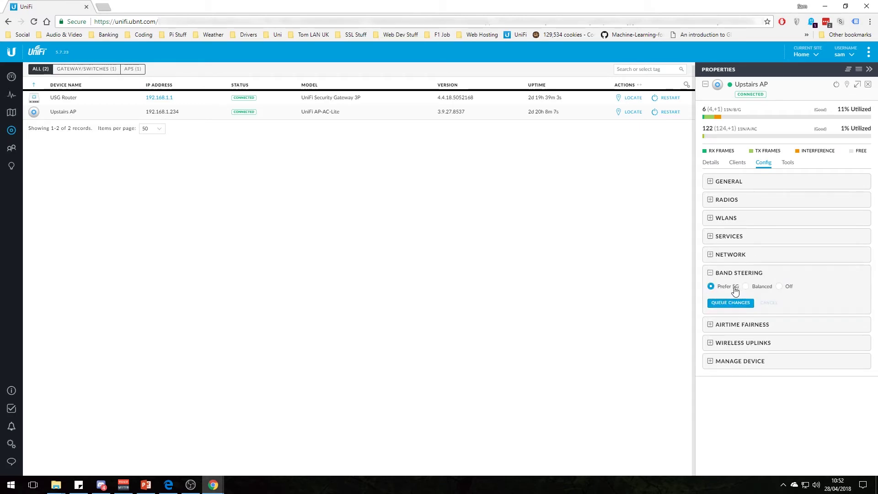
pyautogui.click(750, 274)
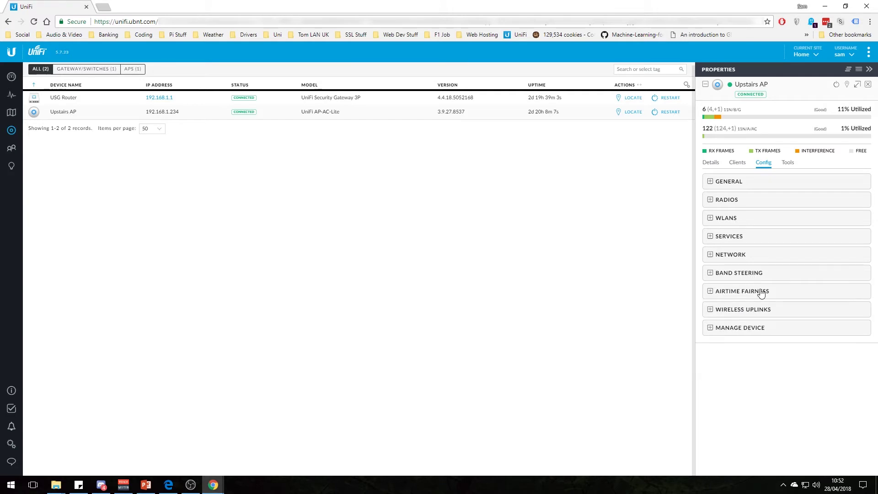
# Review the Upstairs AP's airtime fairness, wireless uplink and device management options
pyautogui.click(763, 293)
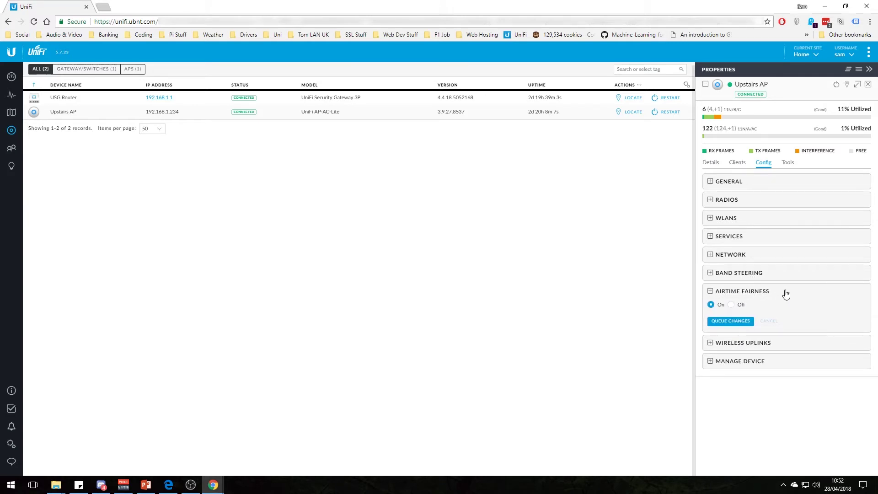
pyautogui.click(783, 290)
pyautogui.click(789, 311)
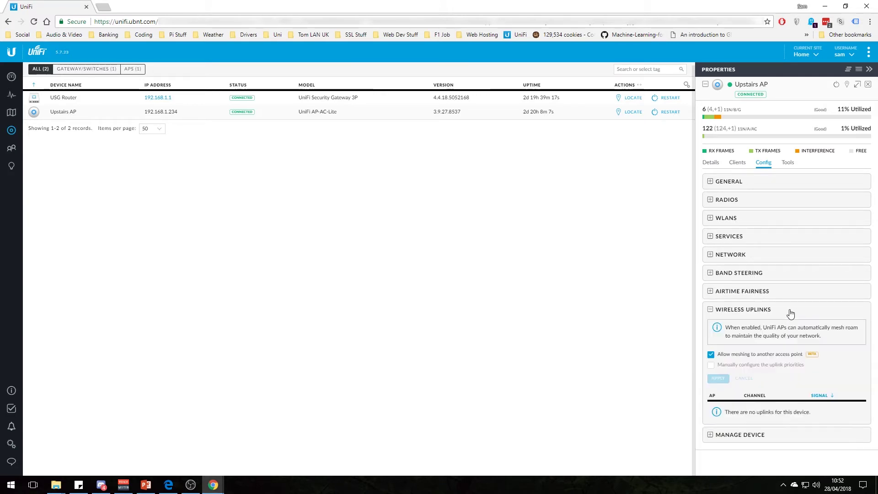
pyautogui.click(792, 314)
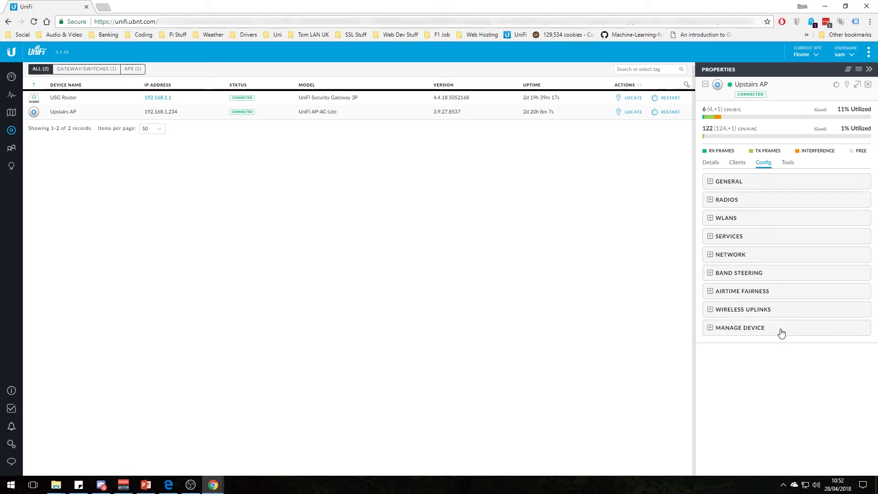
pyautogui.click(780, 330)
pyautogui.scroll(-3, 782, 332)
pyautogui.scroll(2, 781, 332)
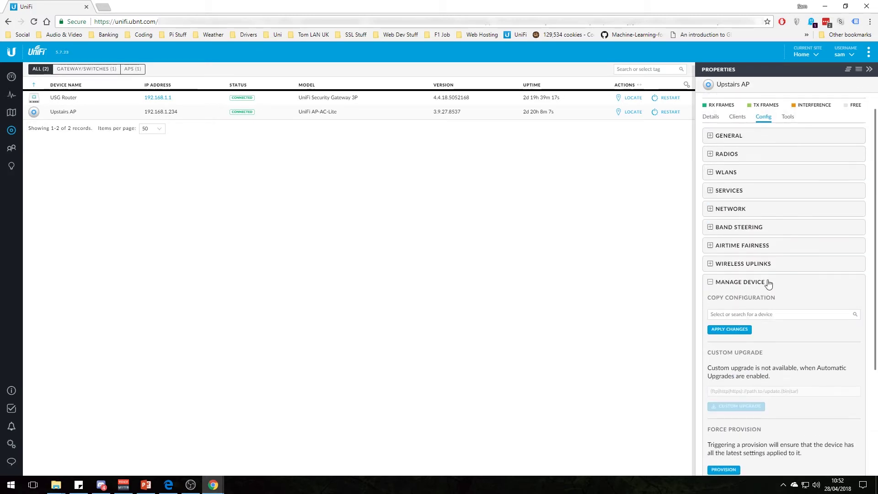
pyautogui.click(768, 284)
# View the Upstairs AP's debug terminal tool and examine the 2G channels in its RF environment scan
pyautogui.click(787, 167)
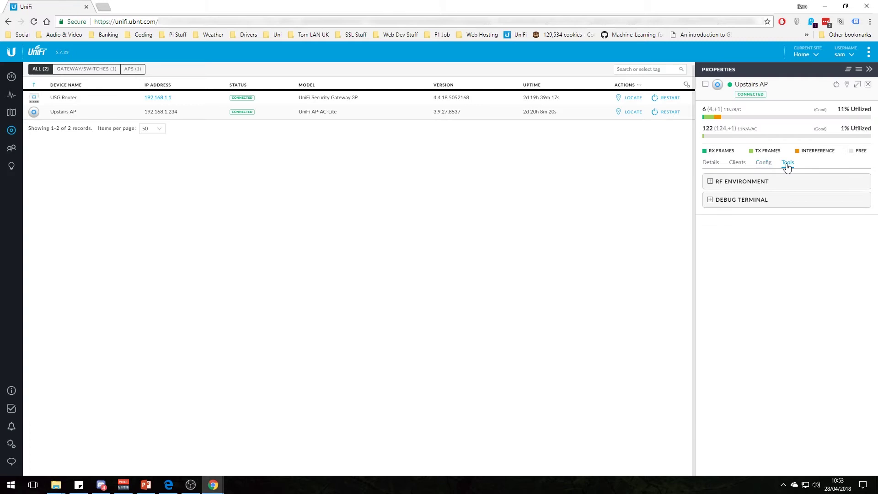
pyautogui.click(783, 201)
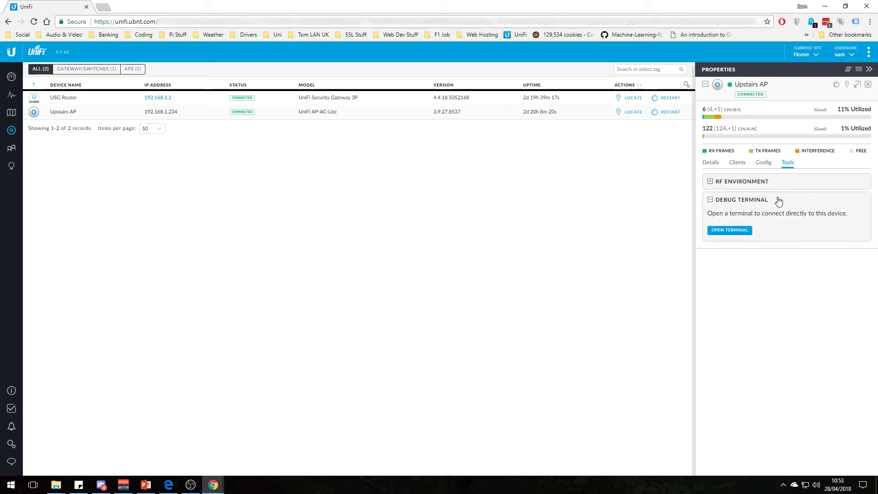
pyautogui.click(780, 184)
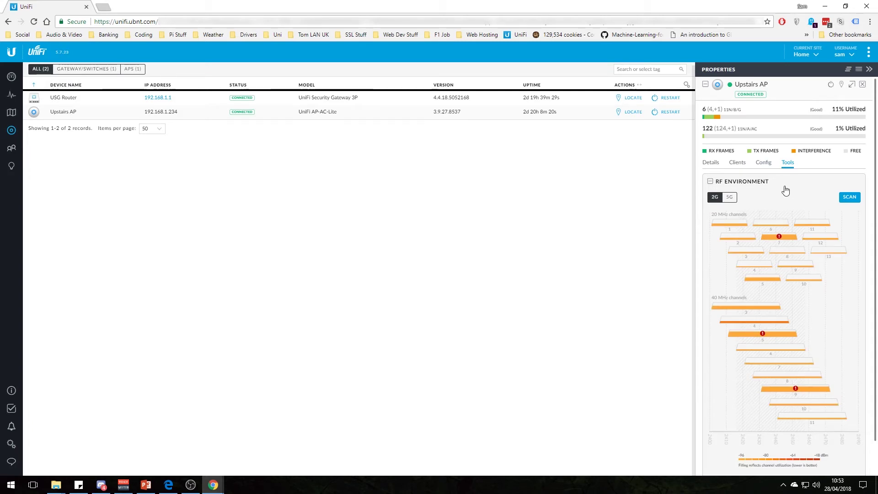
pyautogui.scroll(-1, 785, 189)
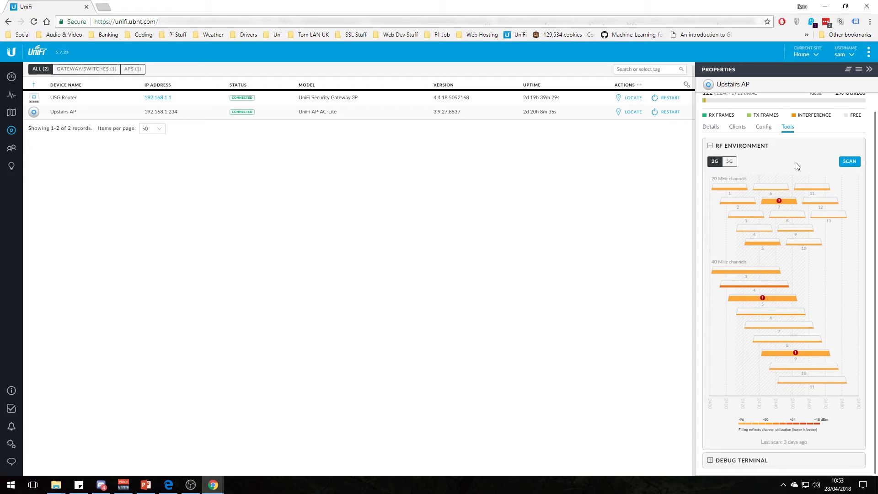
pyautogui.moveTo(789, 207)
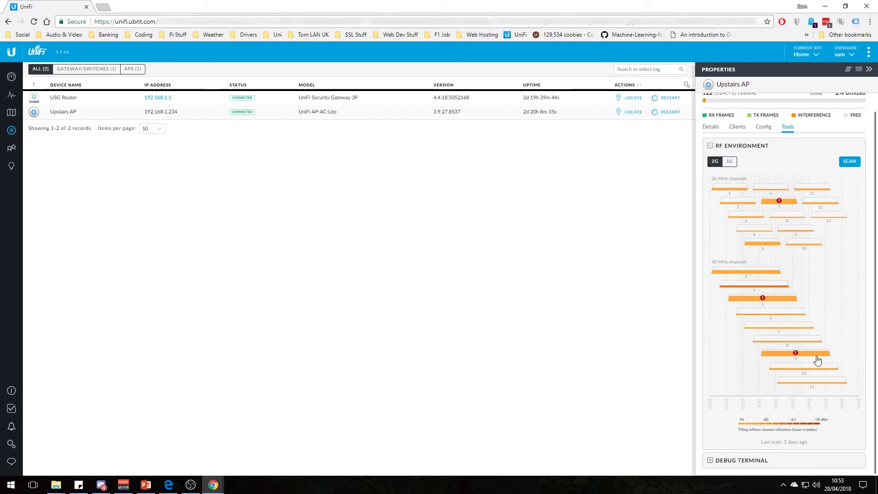
pyautogui.moveTo(807, 326)
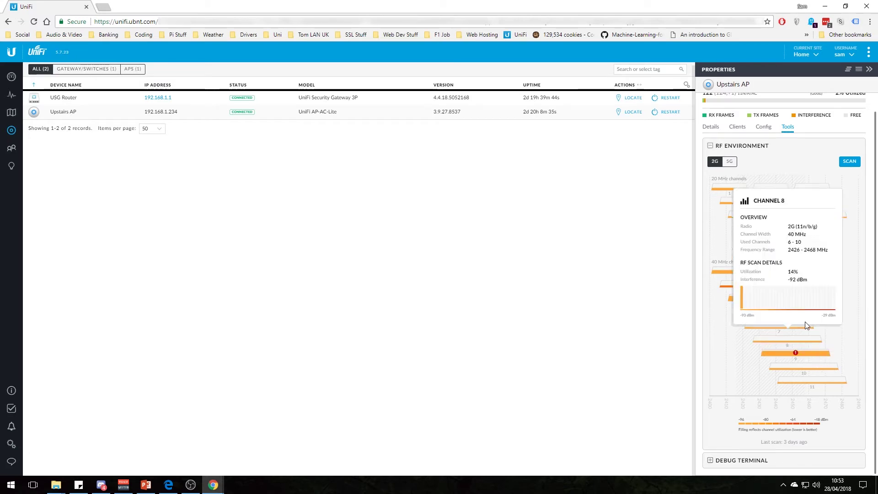
# Examine the utilization of the 5G channels in the RF environment scan, then collapse the scan section
pyautogui.click(730, 162)
pyautogui.moveTo(845, 281)
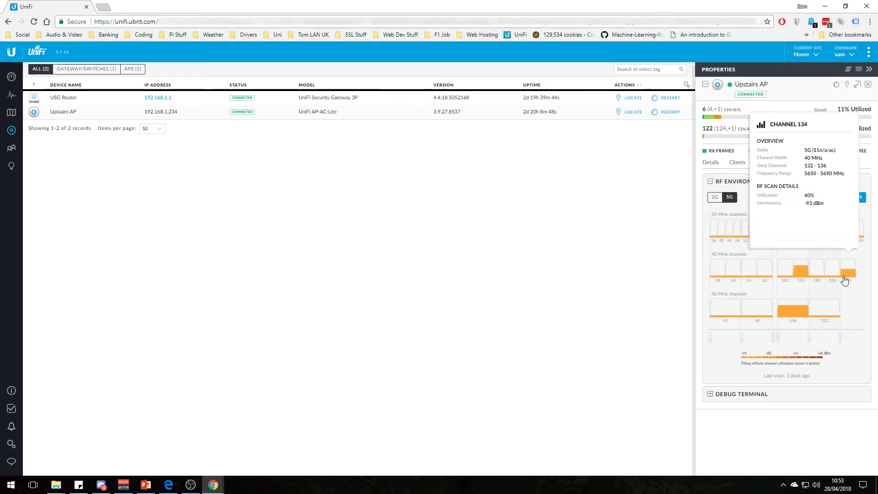
pyautogui.moveTo(793, 320)
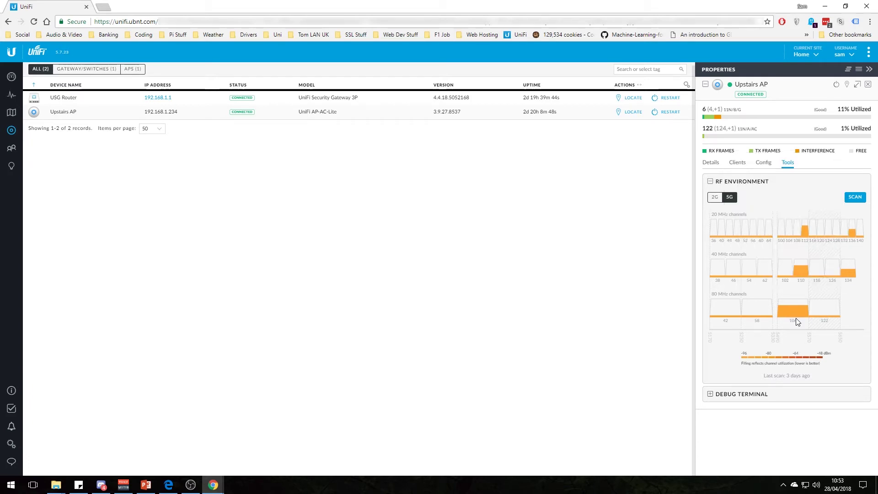
pyautogui.click(715, 198)
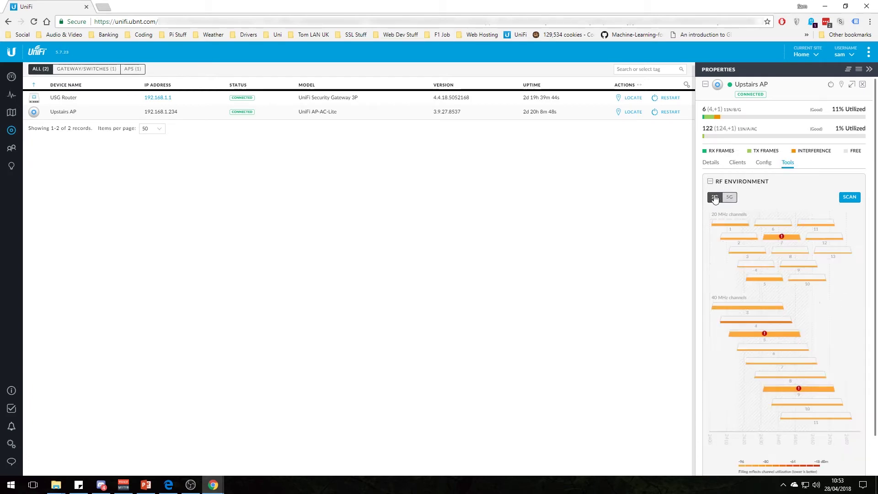
pyautogui.click(711, 181)
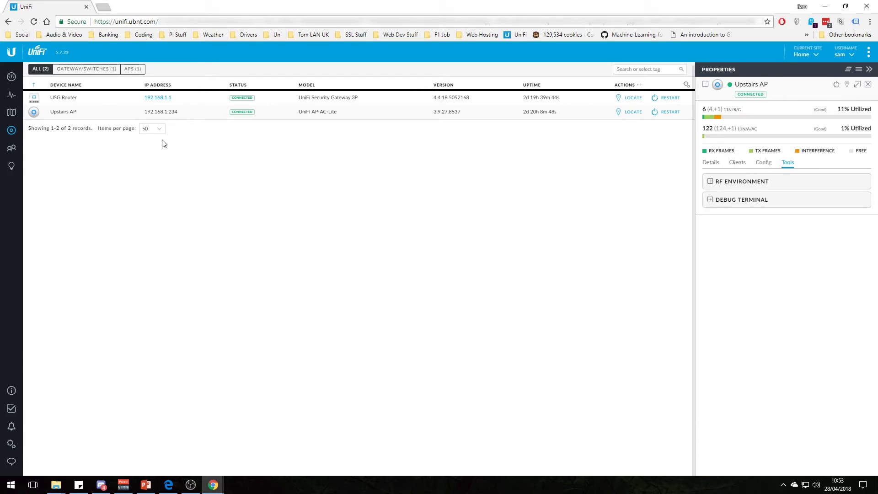
# Return to the dashboard and examine the WAN, LAN and WLAN summaries, the throughput gauges and the deep packet inspection chart
pyautogui.click(12, 77)
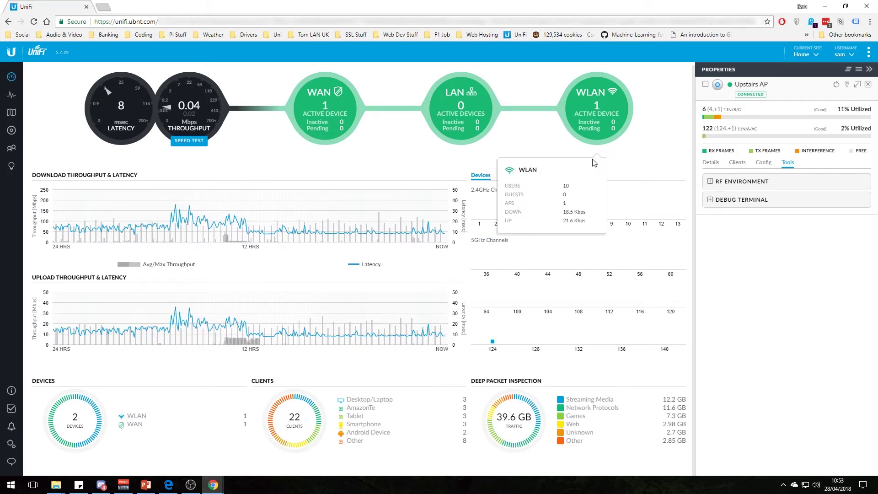
pyautogui.moveTo(336, 132)
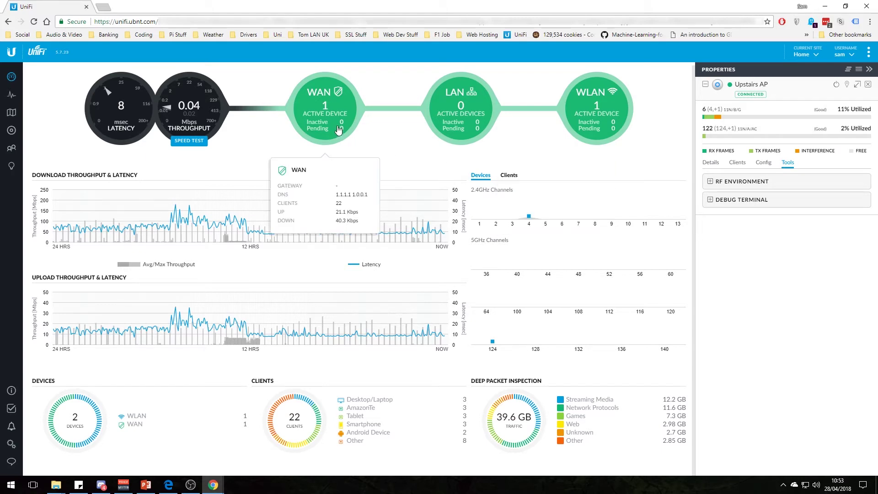
pyautogui.moveTo(505, 138)
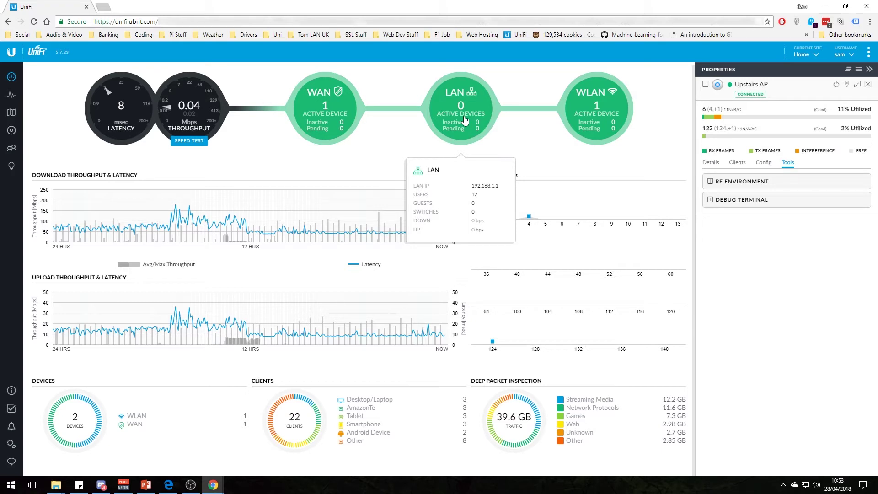
pyautogui.moveTo(561, 128)
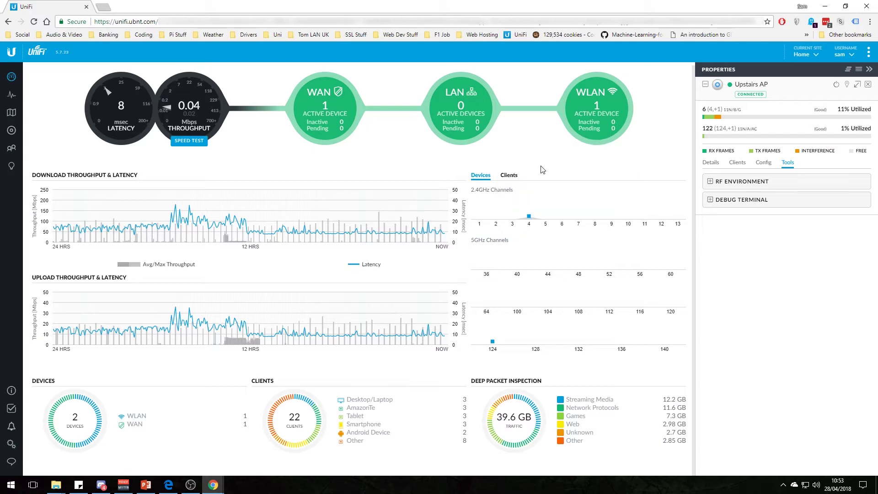
pyautogui.moveTo(583, 151)
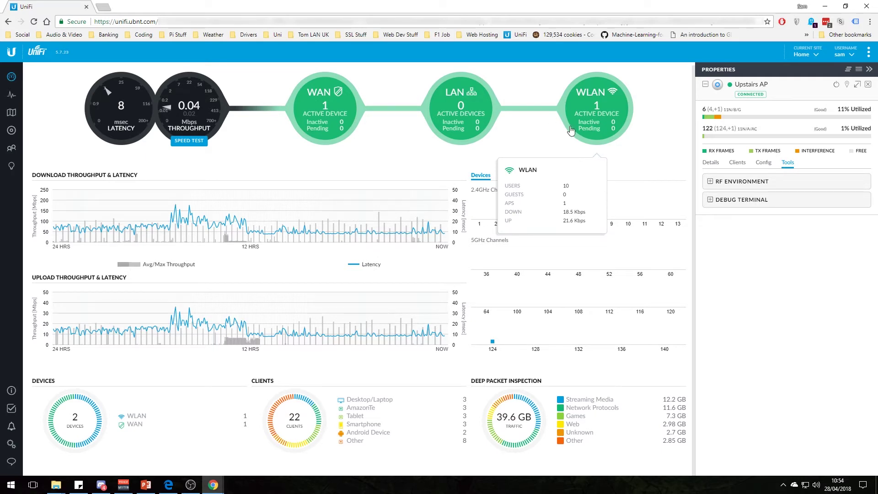
pyautogui.moveTo(354, 112)
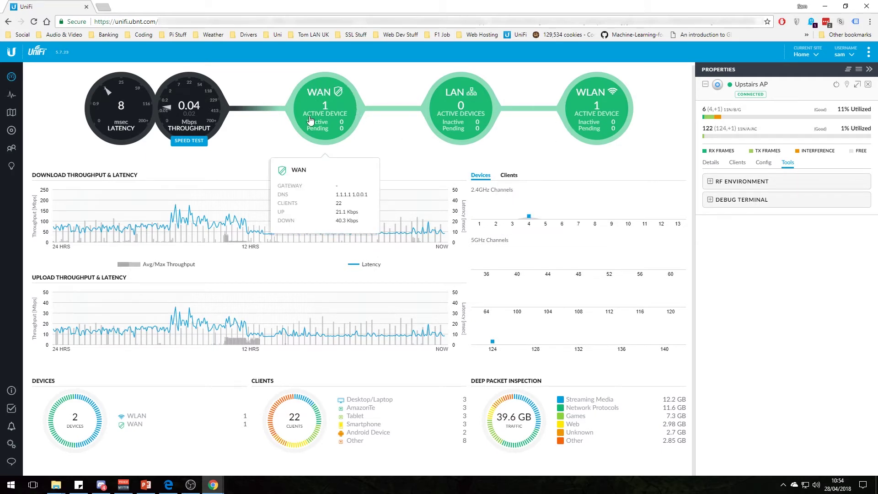
pyautogui.moveTo(453, 93)
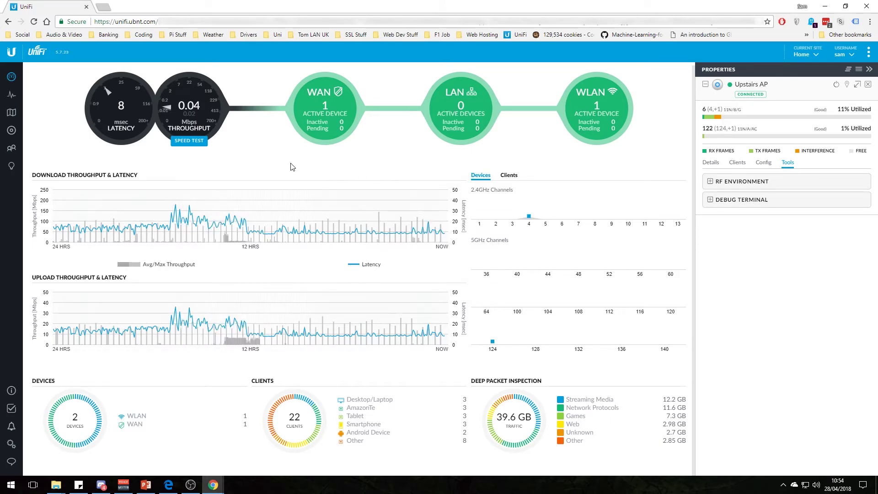
pyautogui.moveTo(148, 98)
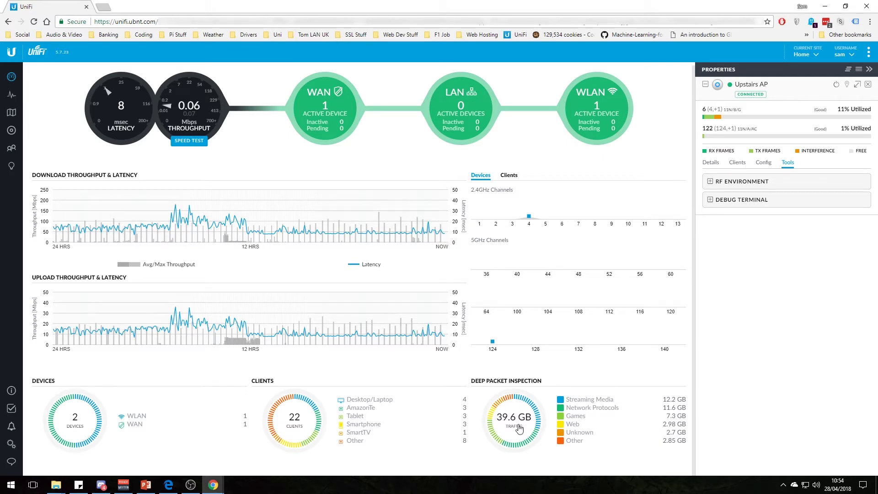
pyautogui.moveTo(536, 415)
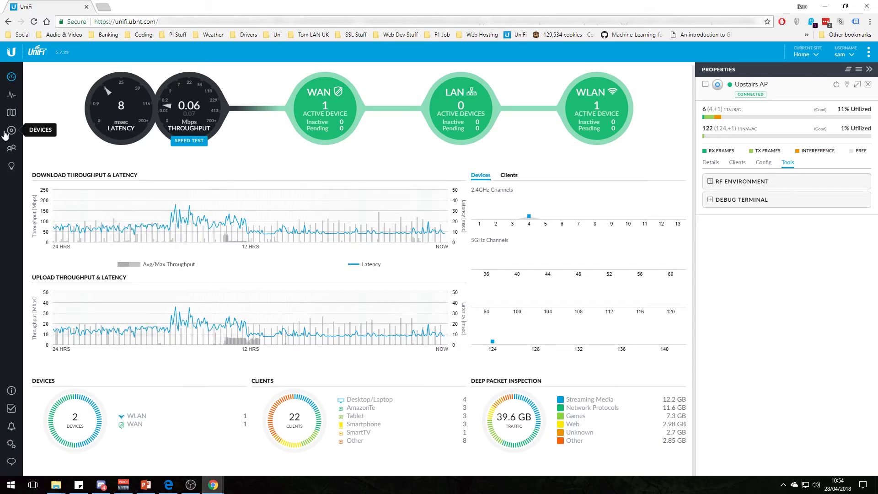
# Open the traffic statistics, close the Upstairs AP's properties and review the traffic overview by category
pyautogui.click(12, 95)
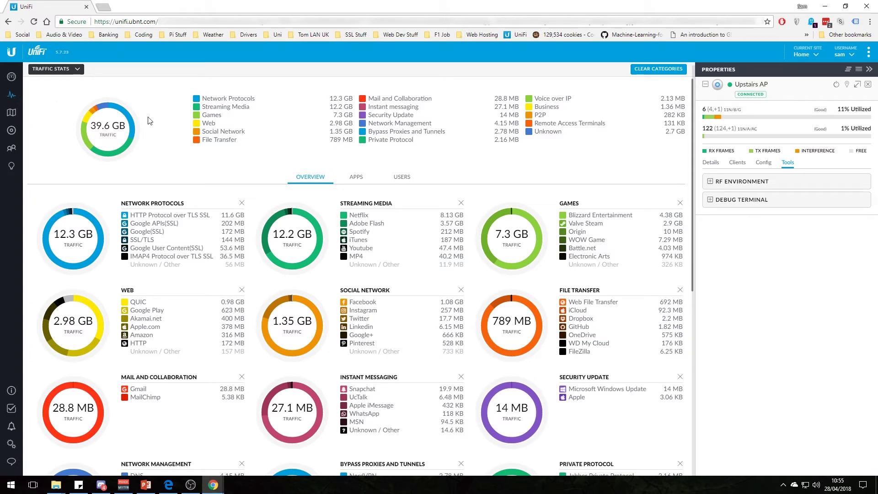
pyautogui.click(868, 85)
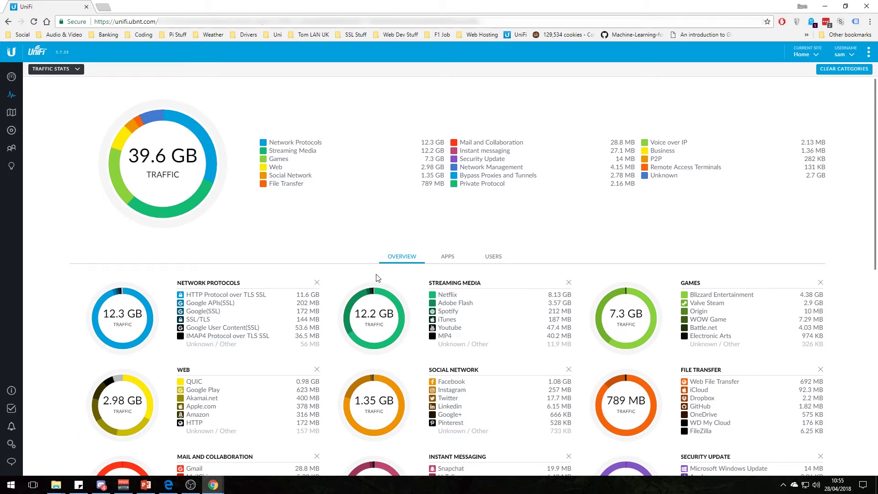
pyautogui.scroll(-1, 381, 264)
pyautogui.scroll(-1, 381, 263)
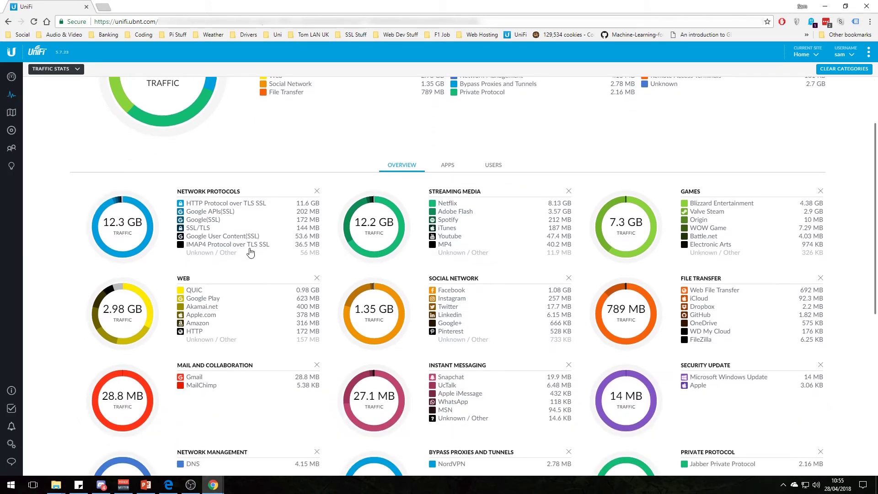
# Break down Facebook's traffic by client in the Social Network category and open the properties of its heaviest client
pyautogui.scroll(-1, 251, 250)
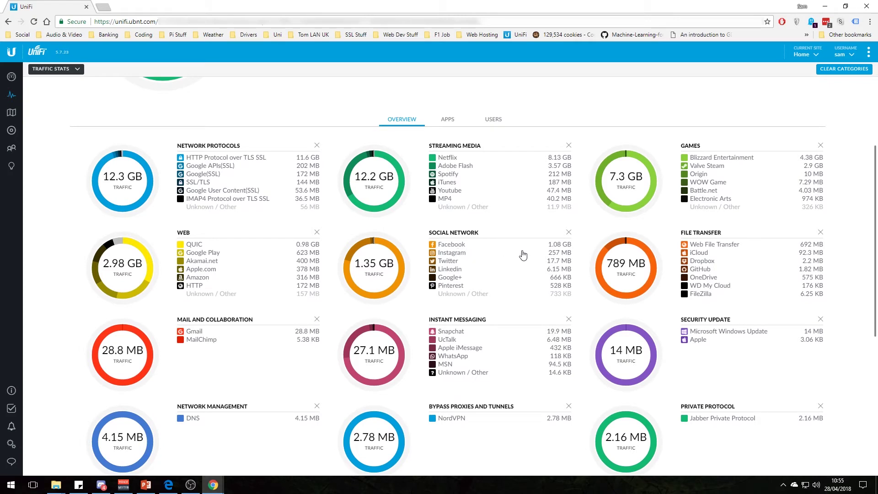
pyautogui.click(458, 248)
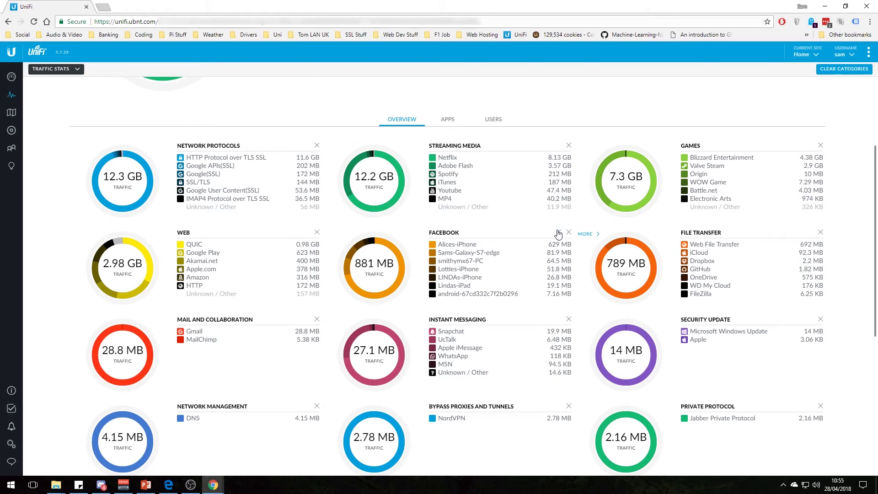
pyautogui.click(457, 246)
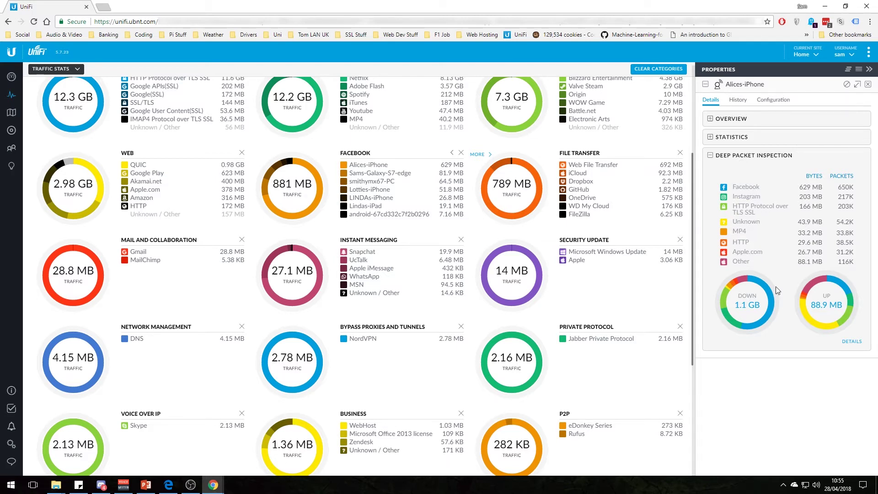
# Open the iPhone client's deep packet inspection details and review its traffic by application
pyautogui.click(852, 342)
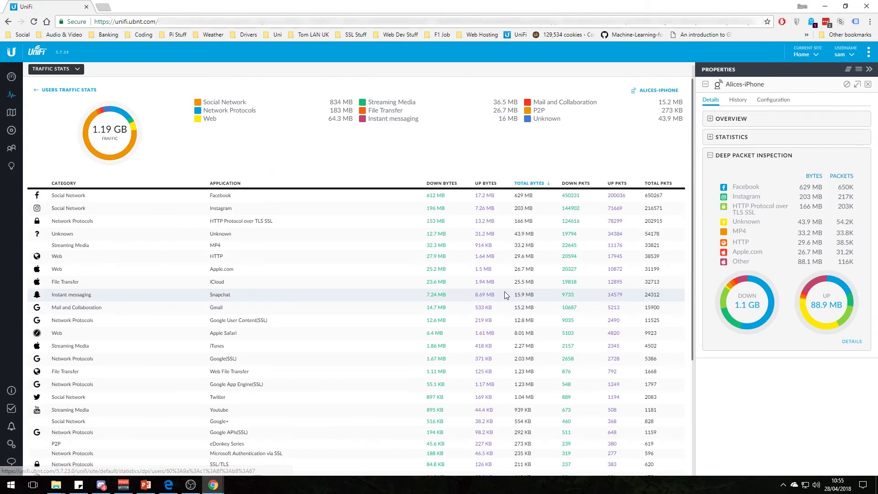
pyautogui.scroll(-5, 256, 221)
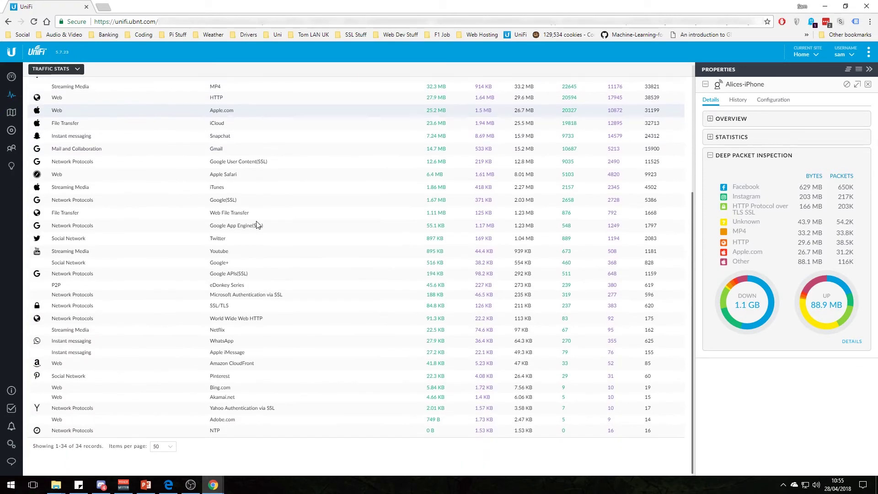
pyautogui.scroll(4, 276, 429)
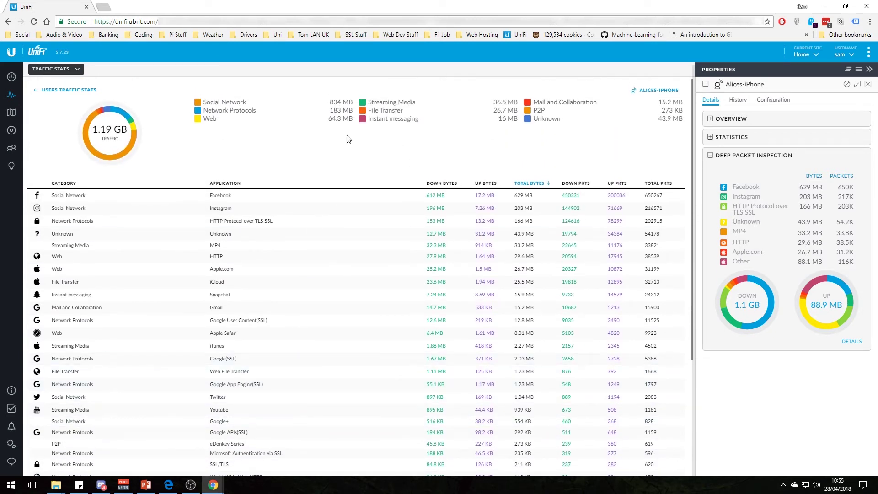
# Return to the traffic statistics by user and inspect the category breakdown for the first two clients
pyautogui.click(54, 90)
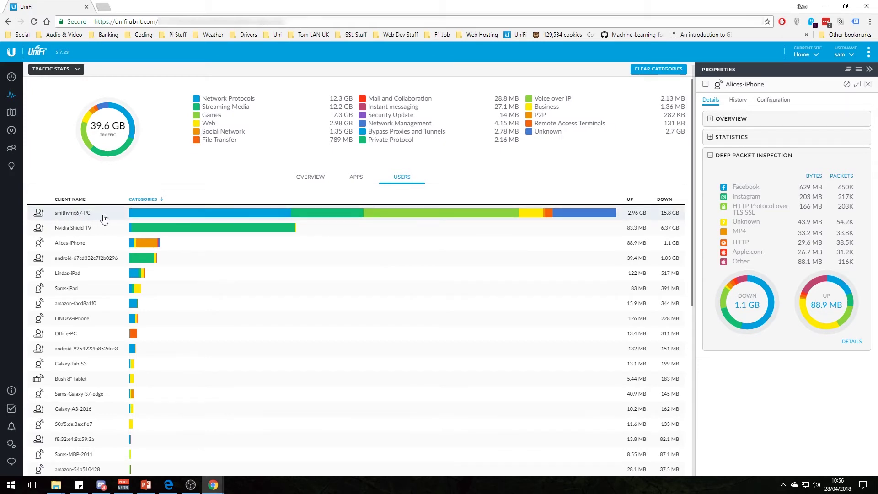
pyautogui.moveTo(155, 219)
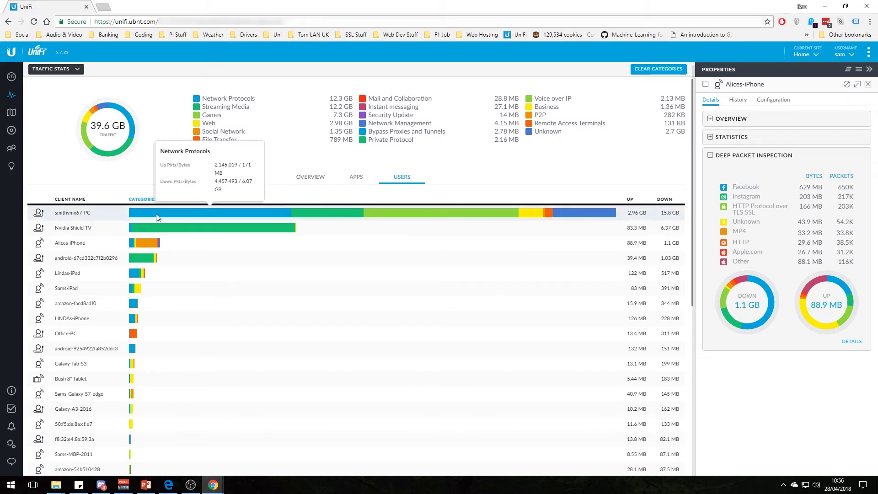
pyautogui.moveTo(184, 236)
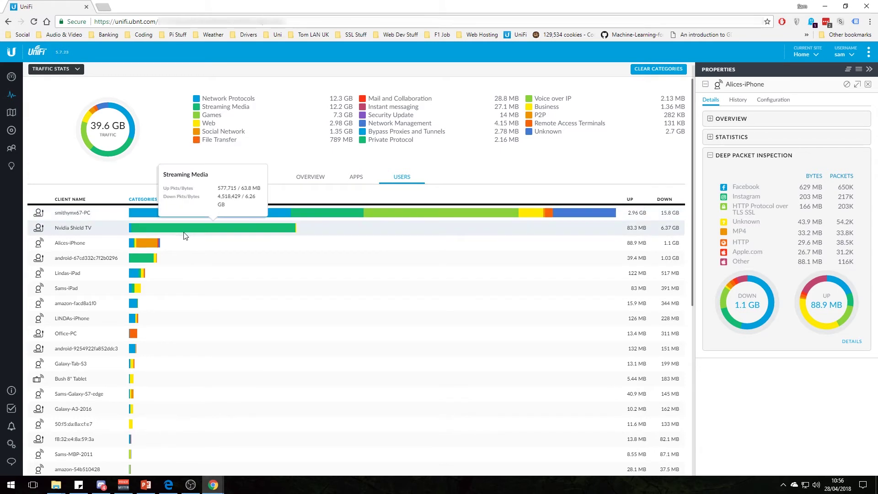
# Review the traffic statistics by application, then return to the overview by category
pyautogui.click(359, 178)
pyautogui.scroll(-1, 235, 251)
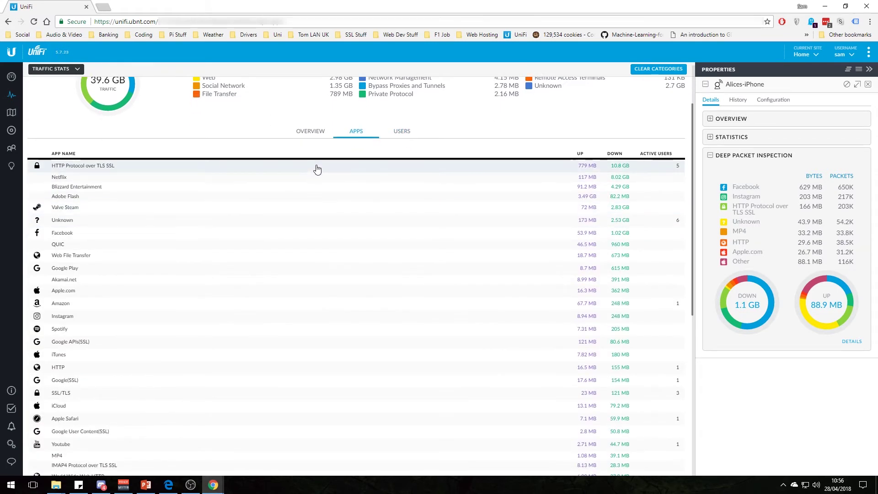
pyautogui.click(314, 132)
pyautogui.scroll(1, 328, 180)
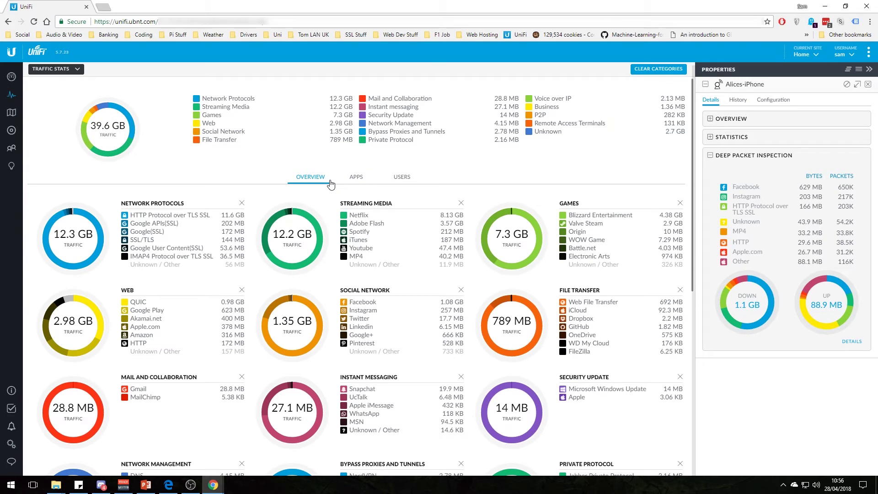
# View the USG Router's hourly performance graphs and check which other devices can be selected
pyautogui.click(50, 69)
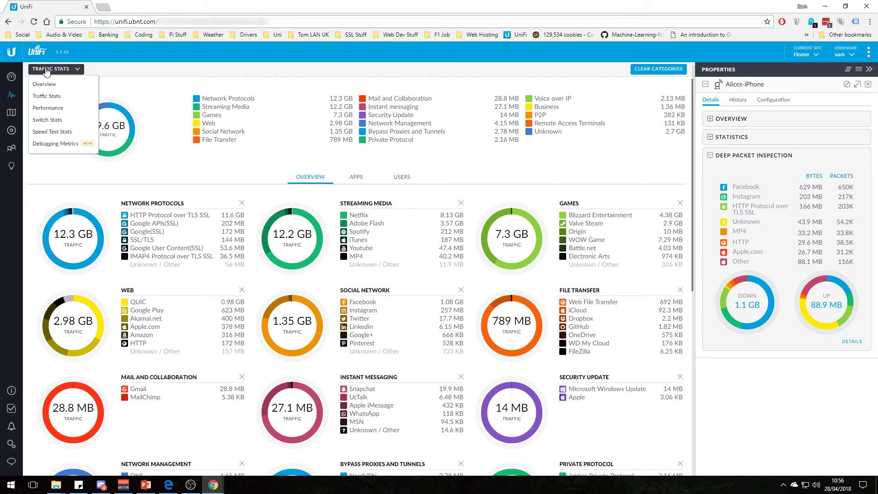
pyautogui.click(61, 109)
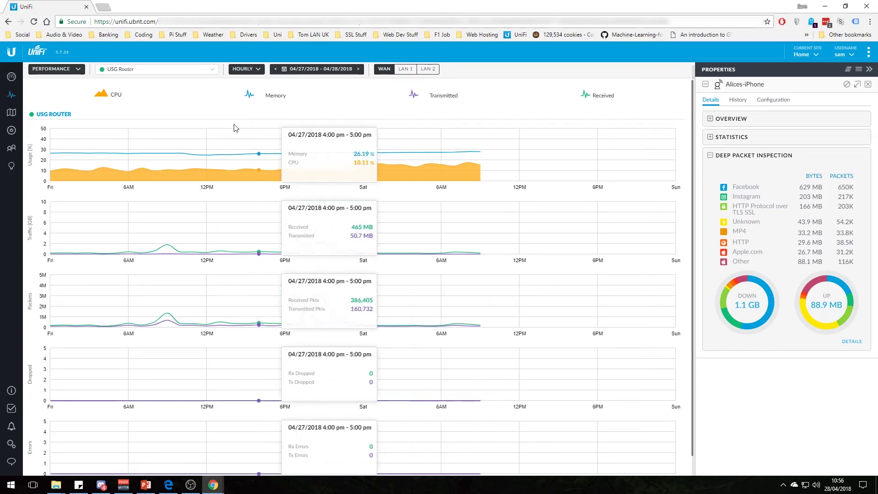
pyautogui.click(219, 72)
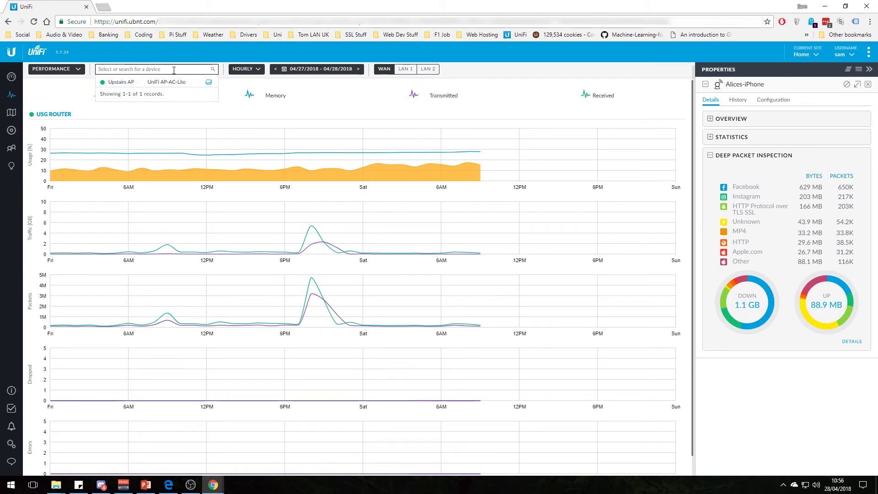
pyautogui.click(257, 112)
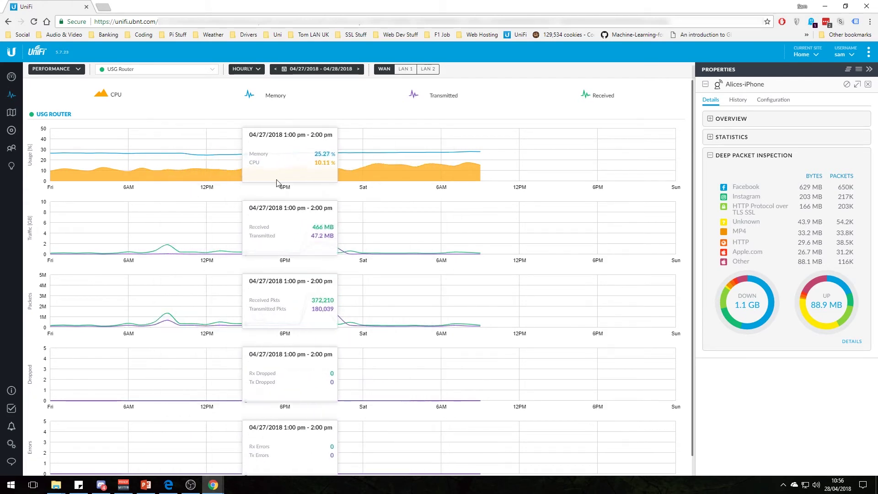
pyautogui.click(161, 69)
# Switch the statistics from Performance to Switch Stats
pyautogui.click(63, 70)
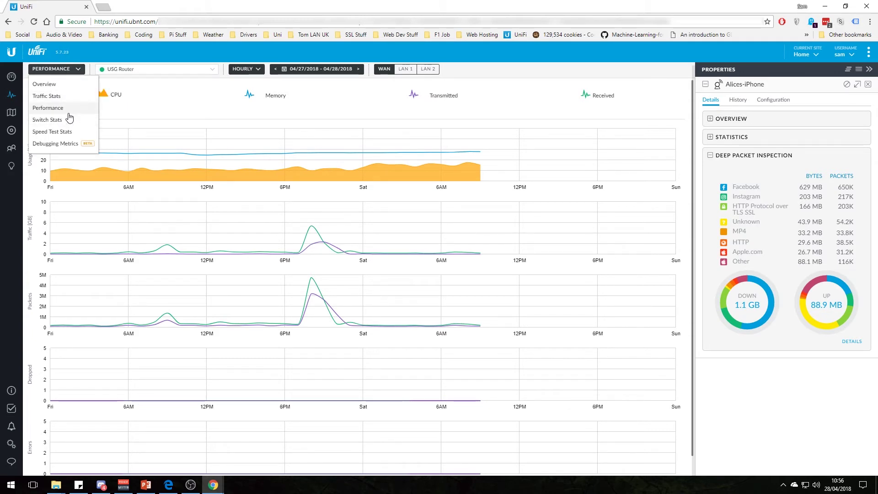
pyautogui.click(64, 70)
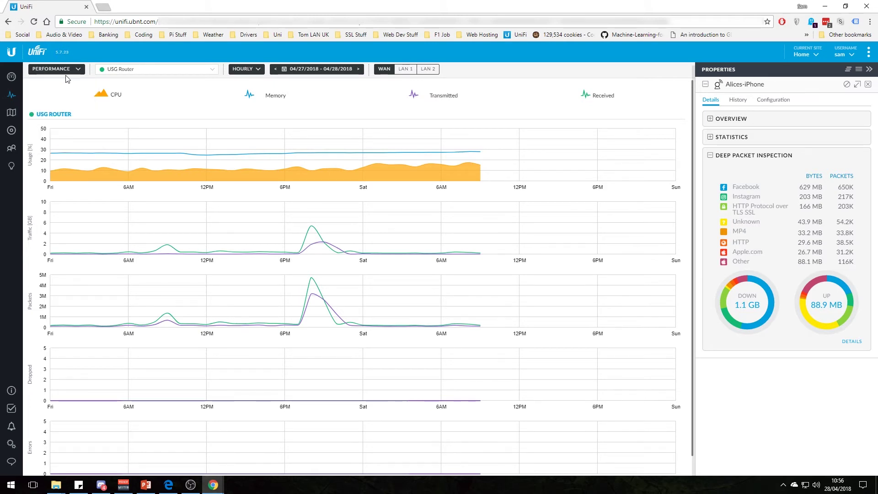
pyautogui.click(65, 71)
pyautogui.click(47, 120)
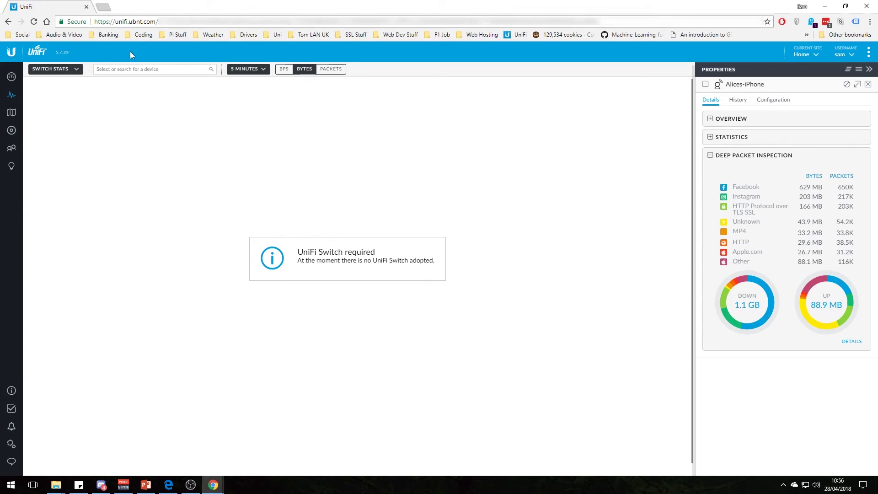
# Open the Speed Test Stats and examine the latency and speed graphs
pyautogui.click(64, 70)
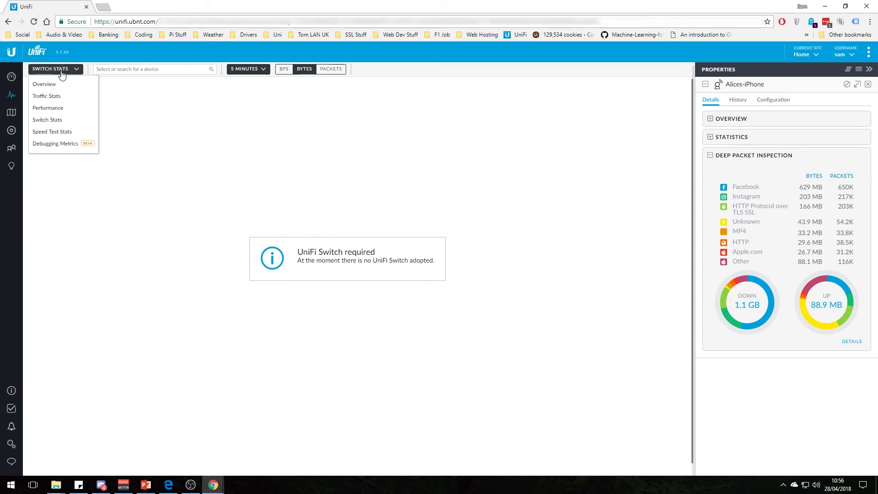
pyautogui.click(52, 131)
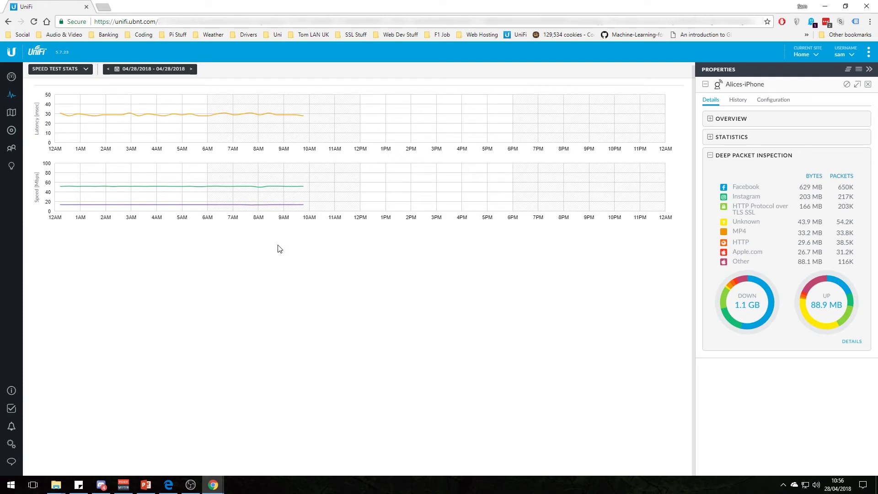
pyautogui.moveTo(282, 202)
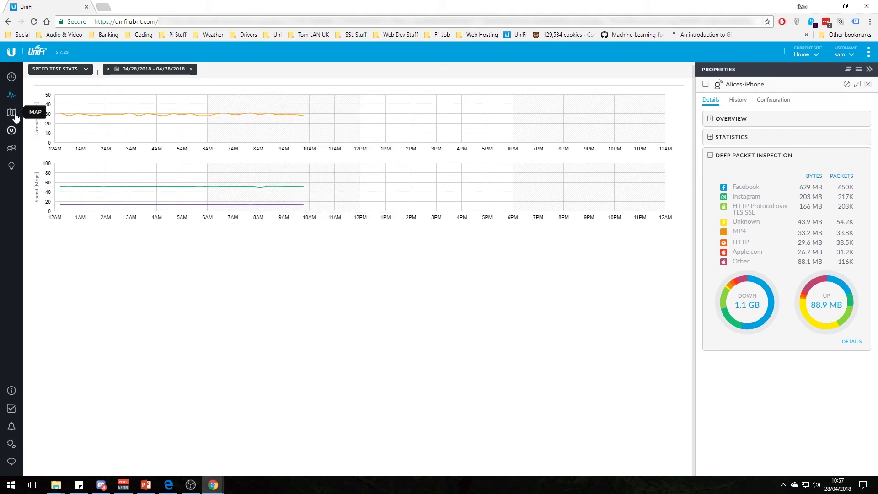
# Open the statistics overview and examine the wireless client charts, the quick look figures and the recent activities
pyautogui.click(62, 69)
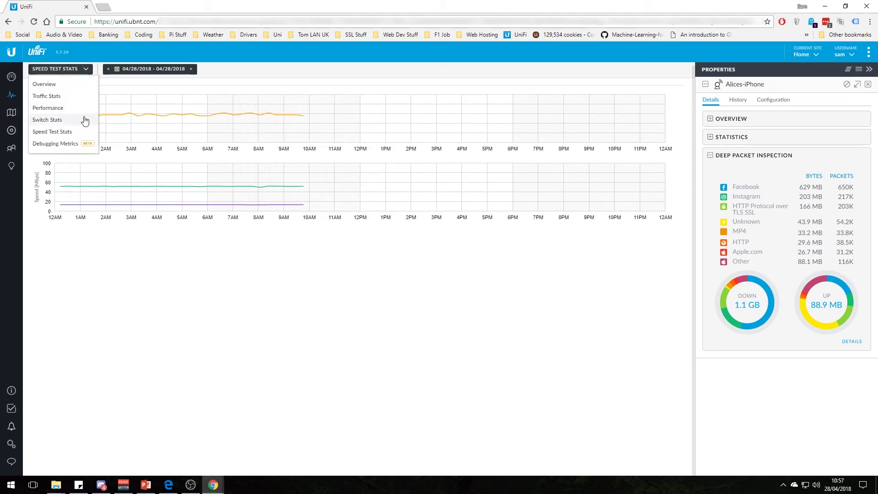
pyautogui.click(63, 85)
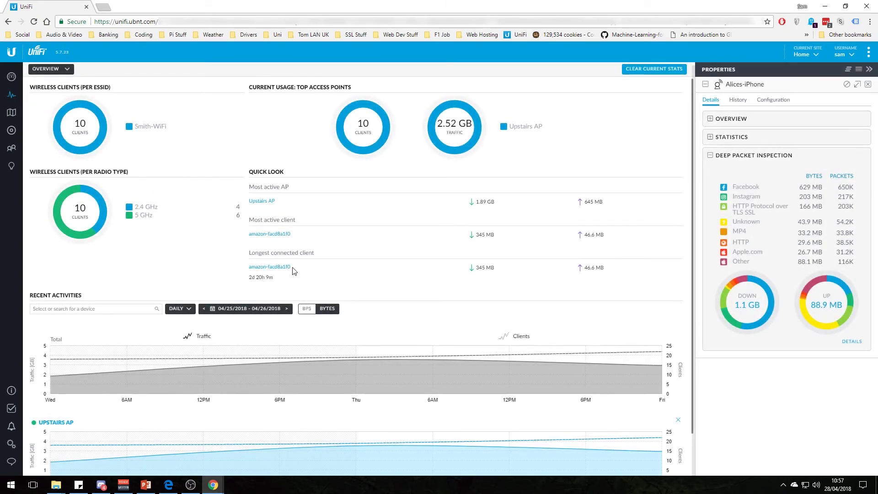
pyautogui.scroll(-1, 293, 270)
pyautogui.scroll(1, 283, 237)
# Look through the site's coverage map, device list and client list
pyautogui.click(11, 113)
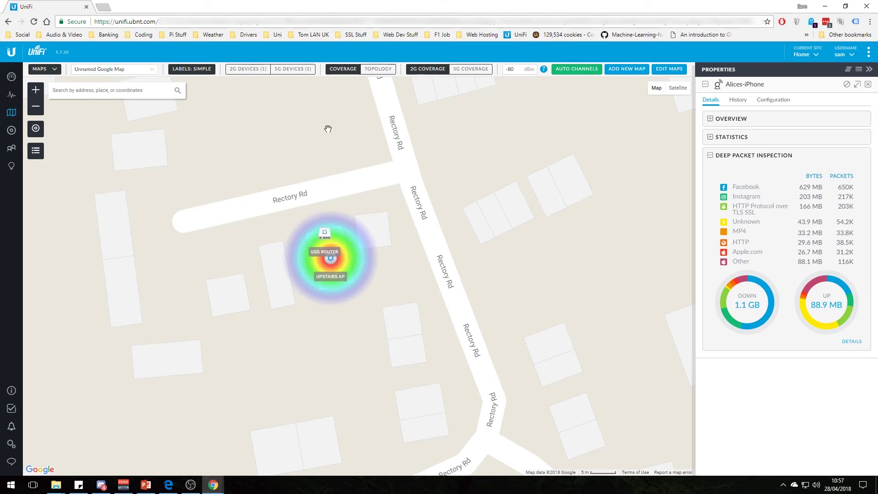
pyautogui.click(11, 132)
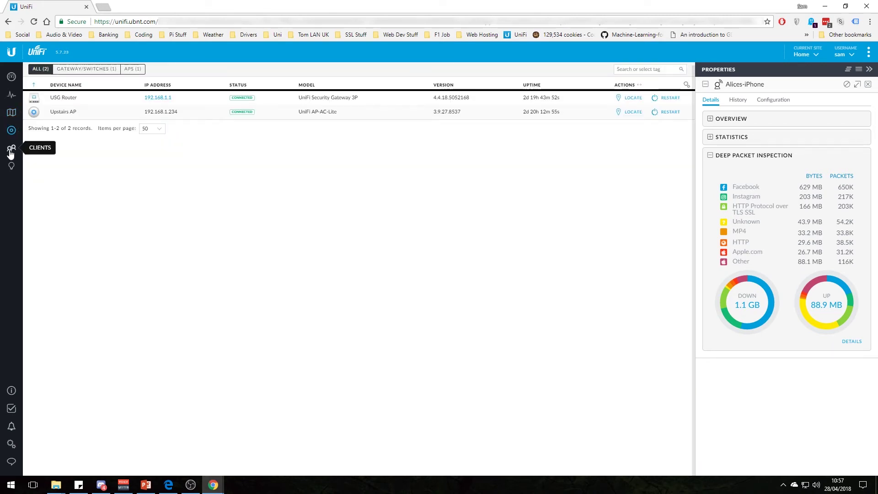
pyautogui.click(12, 149)
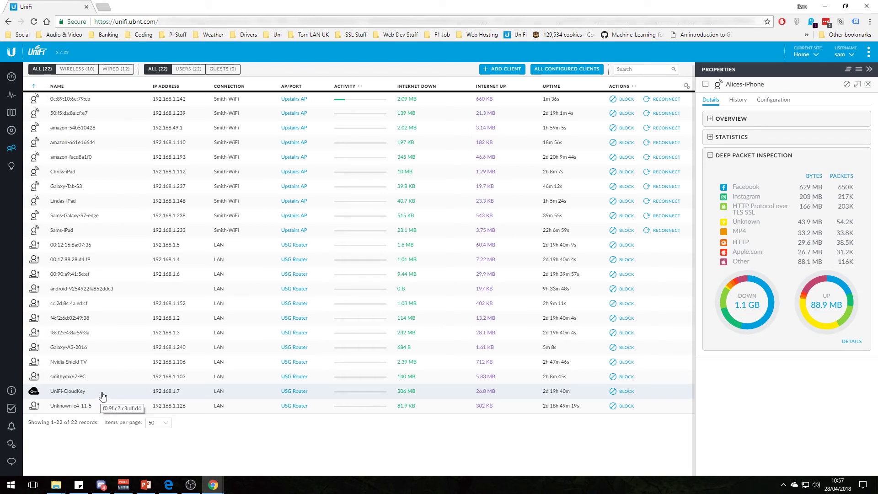
# Open Insights and view the neighboring access points seen in the last hour
pyautogui.click(13, 169)
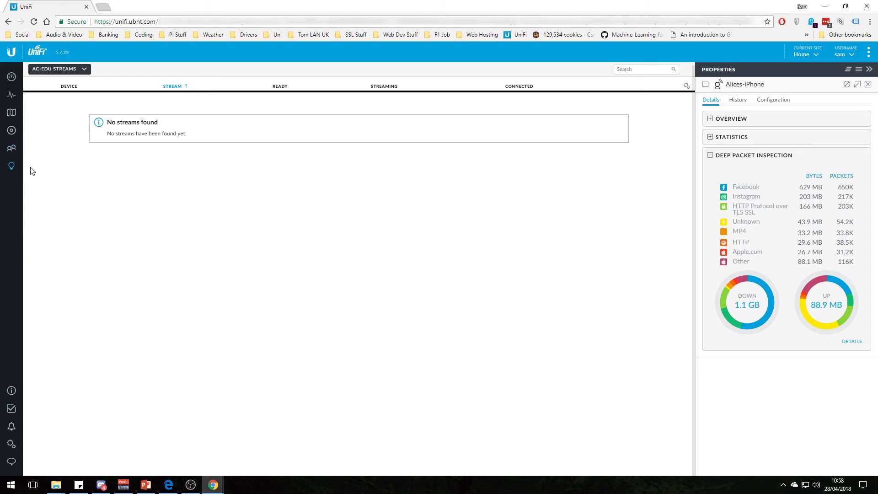
pyautogui.click(70, 71)
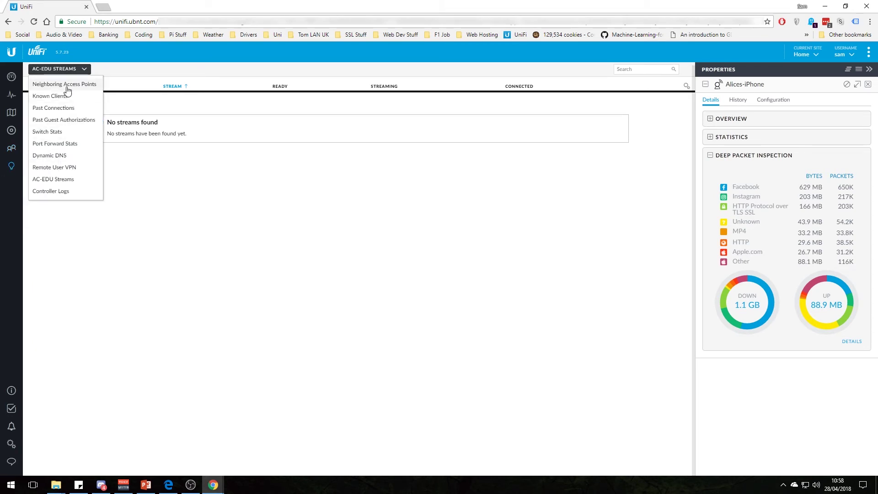
pyautogui.click(69, 86)
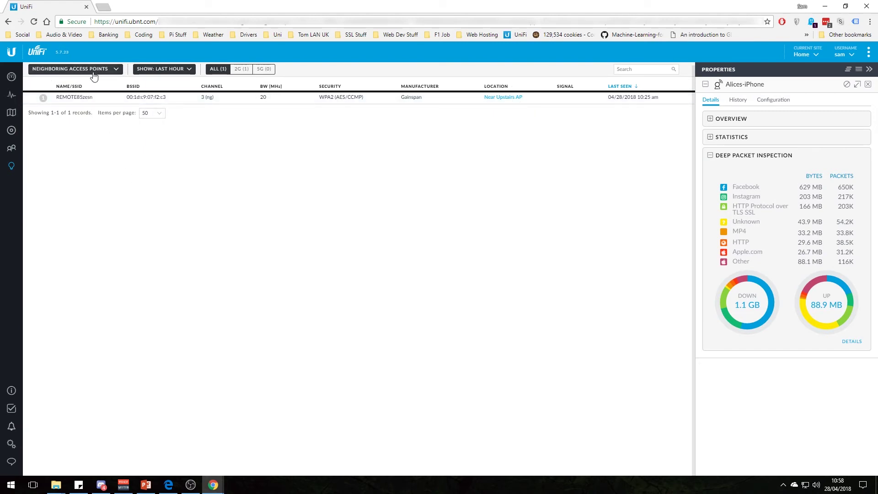
# Review the known clients of the last 24 hours and check which other Insights reports are available
pyautogui.click(93, 73)
pyautogui.click(87, 96)
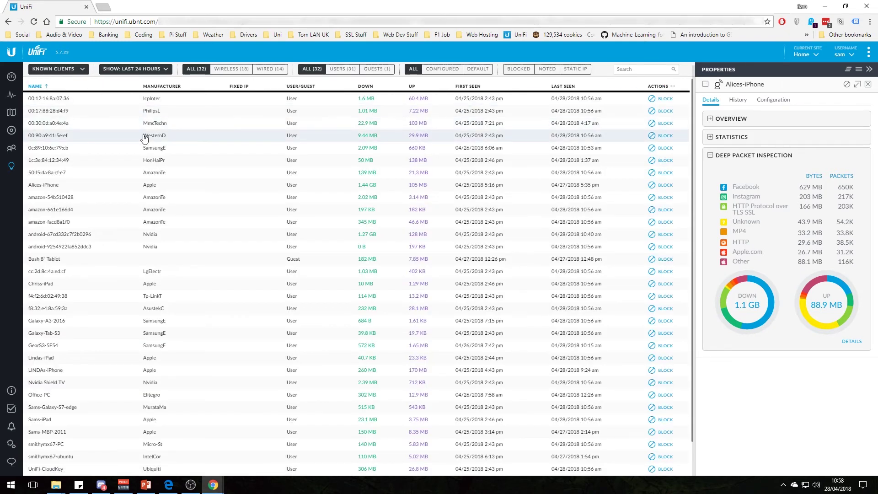
pyautogui.scroll(-2, 142, 151)
pyautogui.scroll(2, 133, 109)
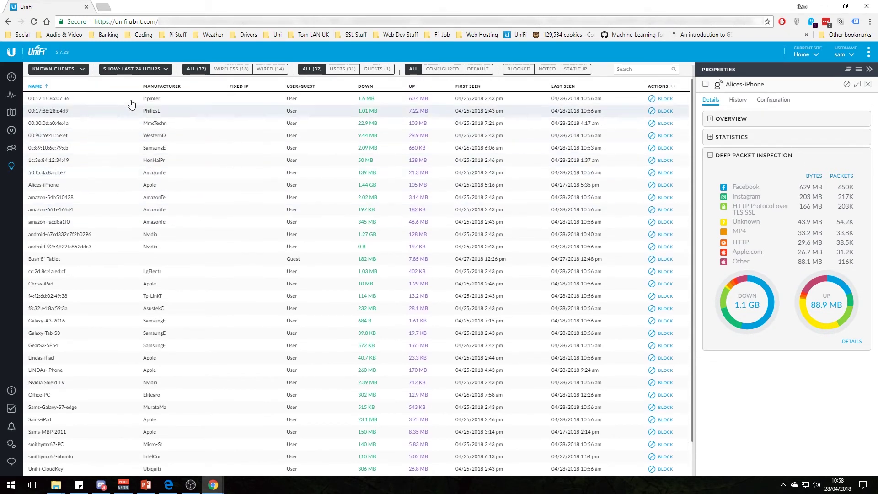
pyautogui.click(62, 73)
pyautogui.click(70, 73)
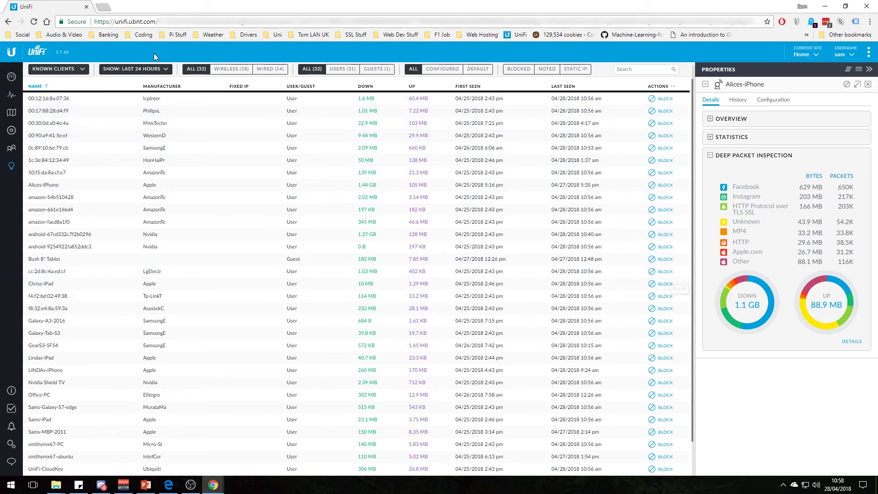
pyautogui.click(50, 70)
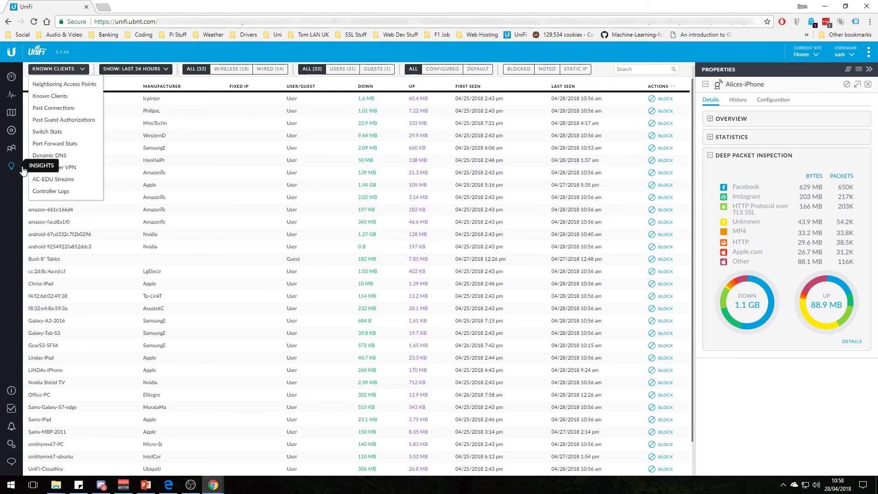
# Return to the dashboard and open the controller settings
pyautogui.click(12, 79)
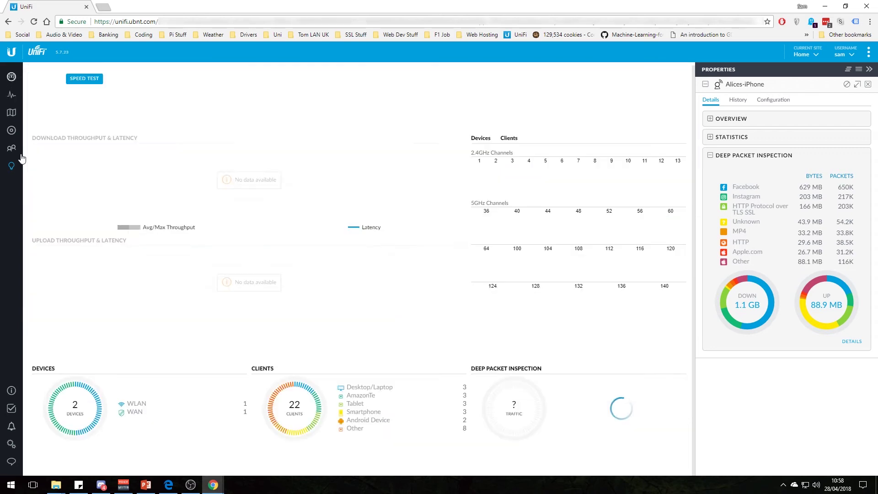
pyautogui.click(12, 450)
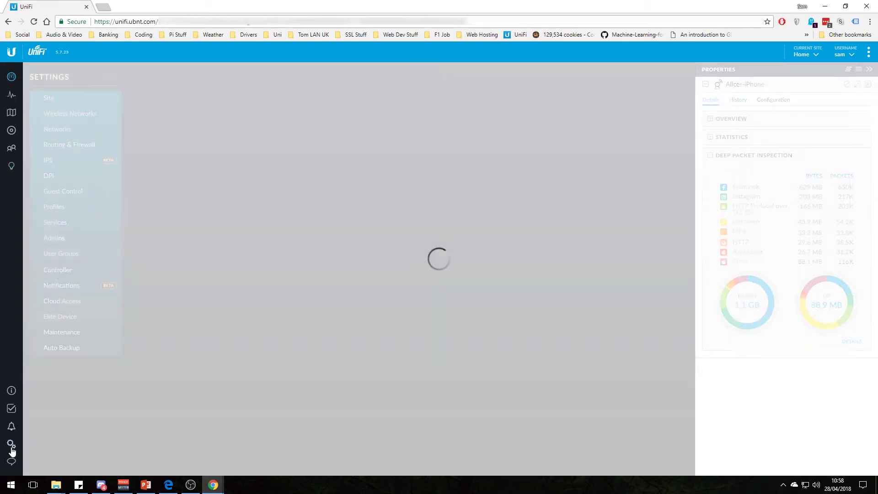
# Close the client's properties and review the Site settings, from advanced features and periodic speed test to device authentication
pyautogui.click(868, 84)
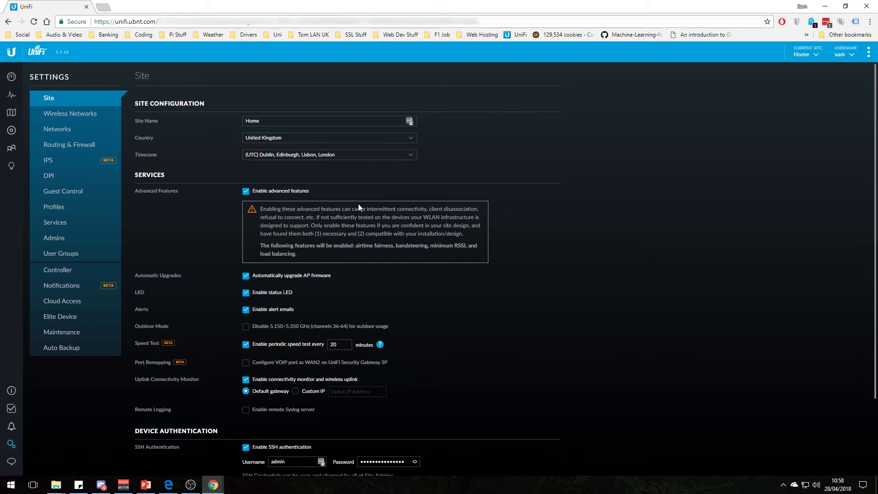
pyautogui.scroll(-2, 358, 205)
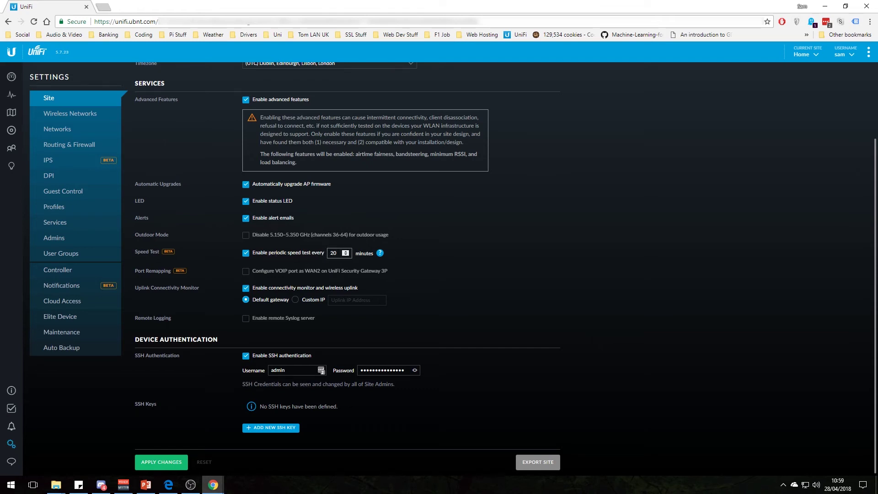
pyautogui.moveTo(380, 254)
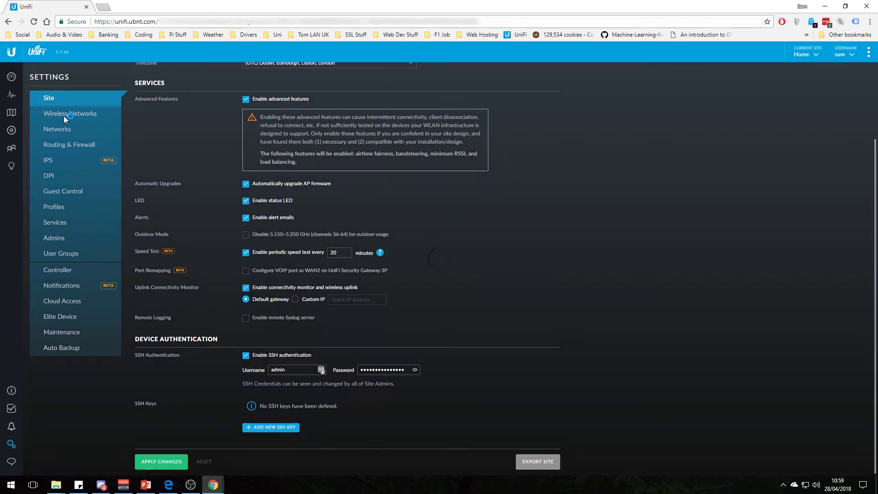
# Examine the basic and advanced options for creating a wireless network, cancel the form and review the existing wireless networks
pyautogui.click(64, 119)
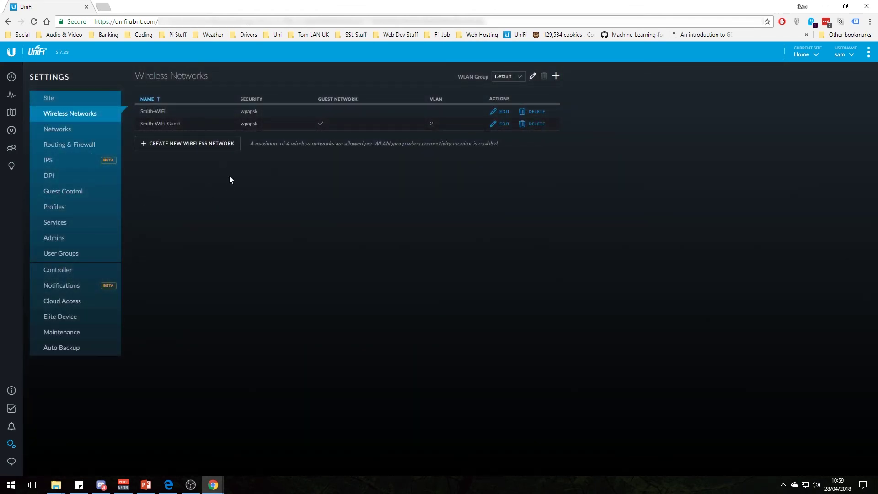
pyautogui.click(205, 148)
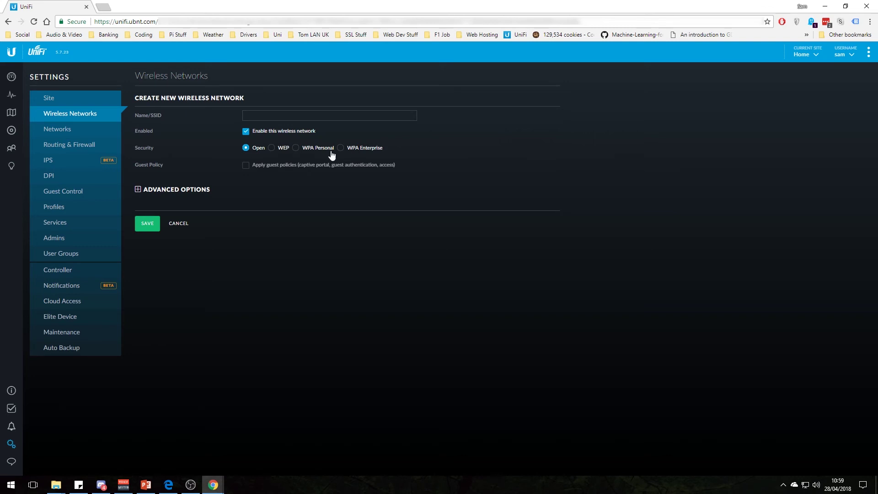
pyautogui.click(175, 192)
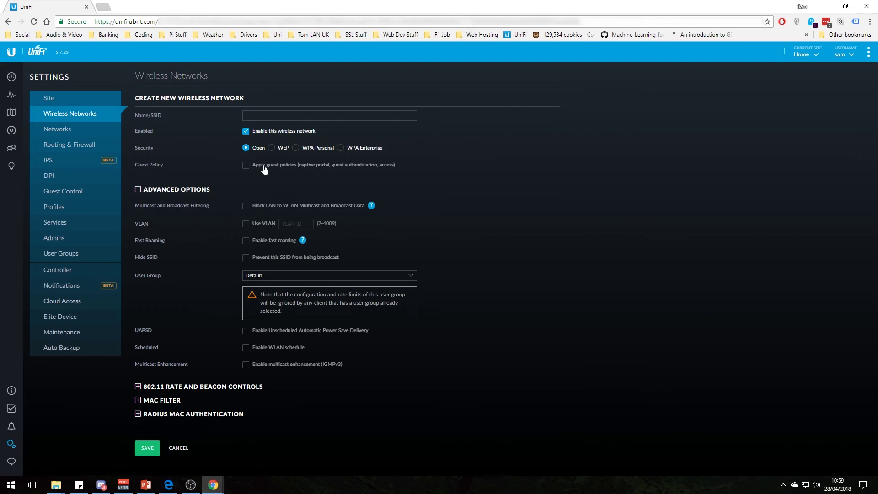
pyautogui.click(180, 448)
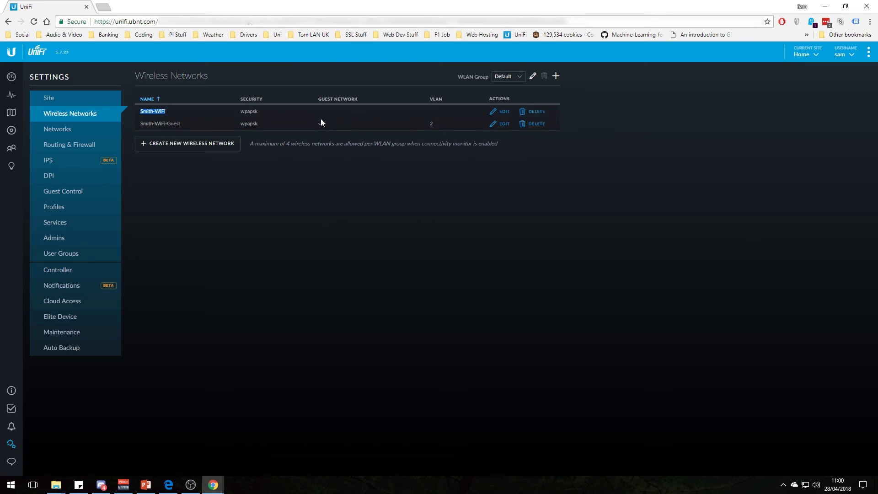
pyautogui.moveTo(201, 125); pyautogui.dragTo(134, 125)
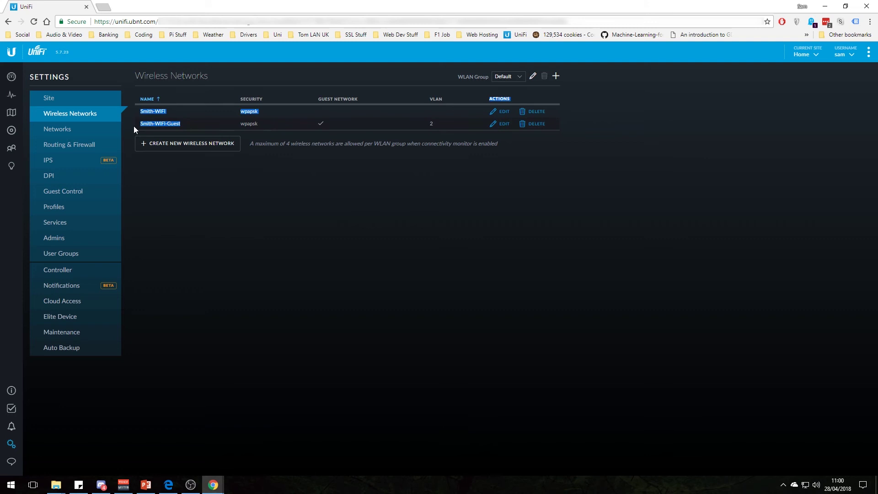
pyautogui.click(205, 119)
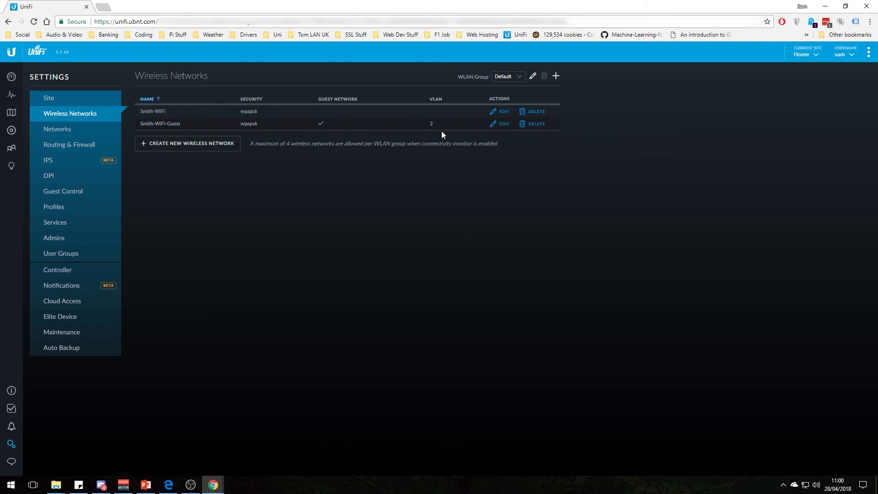
# Review the subnets in the Networks settings and inspect the Guest network's configuration, including its VLAN, without saving
pyautogui.click(82, 138)
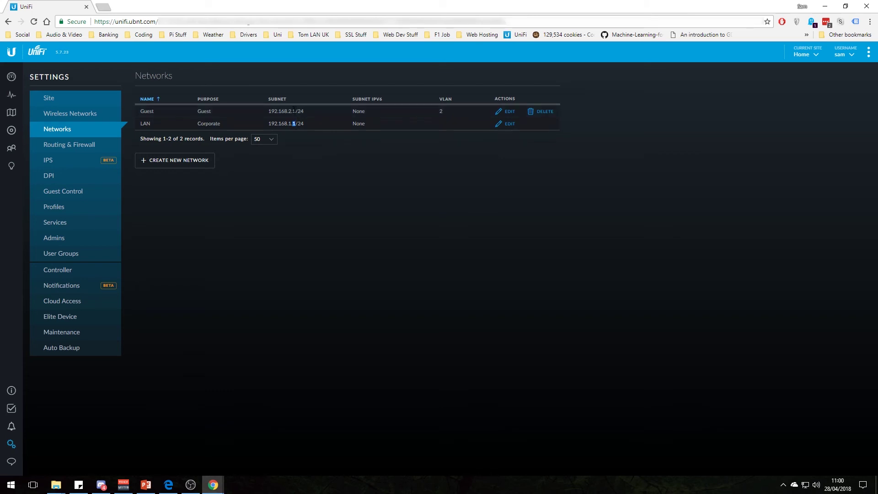
pyautogui.moveTo(269, 111); pyautogui.dragTo(291, 112)
pyautogui.click(508, 111)
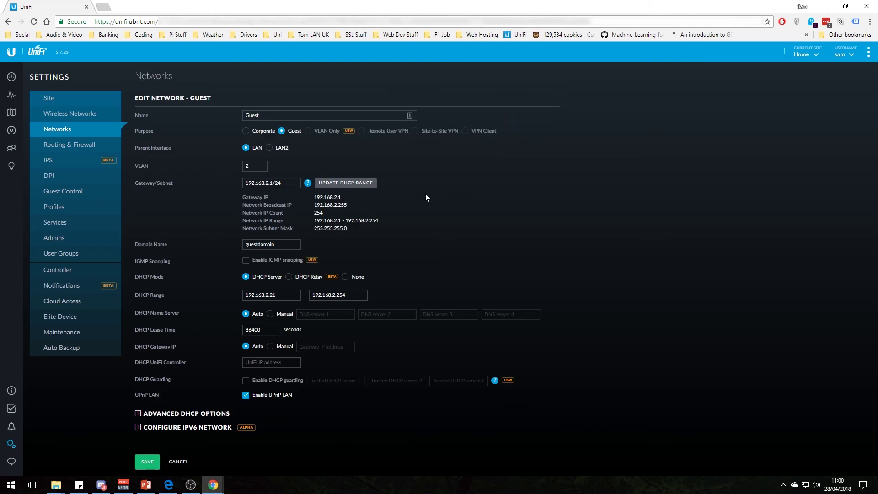
pyautogui.click(257, 166)
pyautogui.click(175, 463)
# Look through the form for creating a new network, cancel it and compare the subnets of the existing networks
pyautogui.click(187, 163)
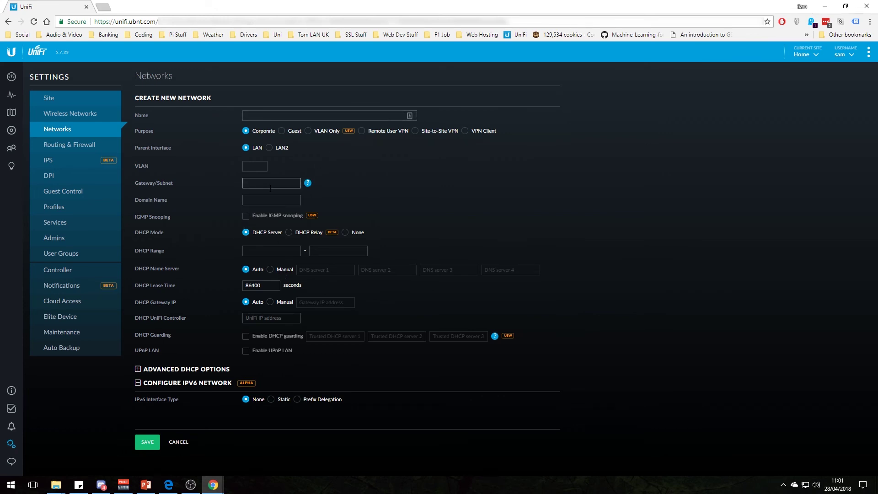
pyautogui.click(187, 442)
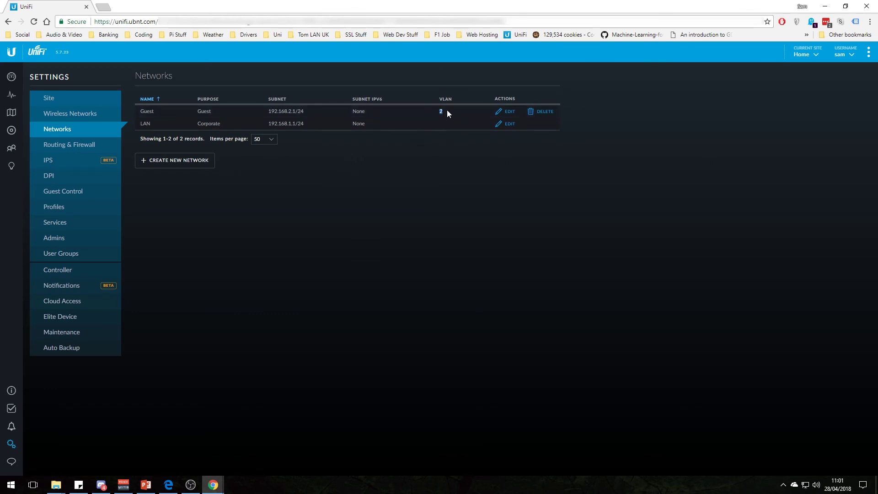
pyautogui.moveTo(304, 112); pyautogui.dragTo(271, 123)
# Review the static routes, the Guest In and LAN In firewall rules, and the port forwarding rules
pyautogui.click(64, 145)
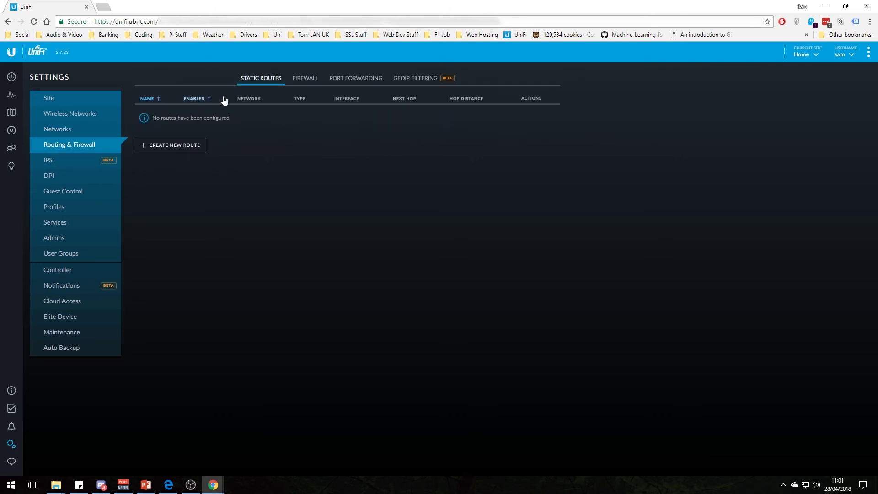
pyautogui.click(306, 79)
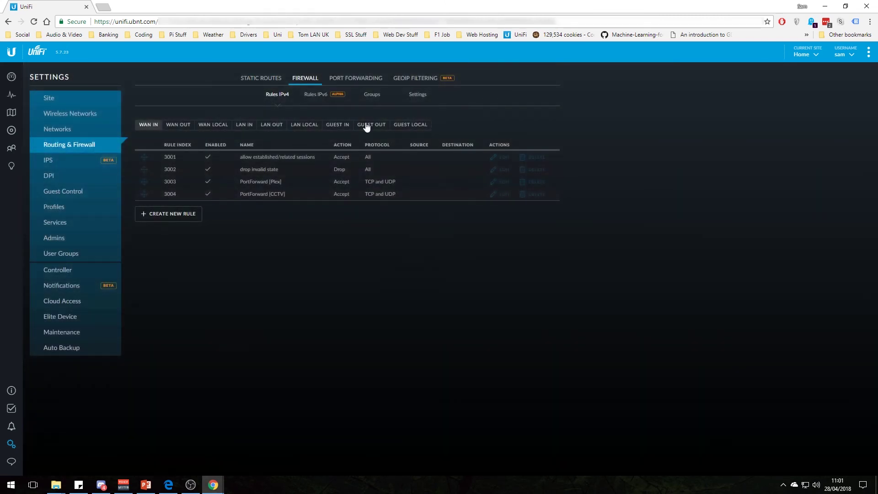
pyautogui.click(336, 125)
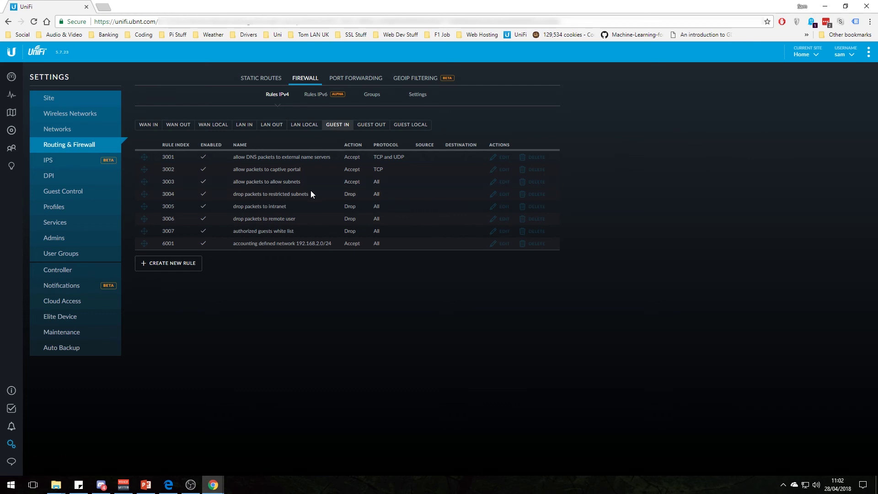
pyautogui.click(251, 129)
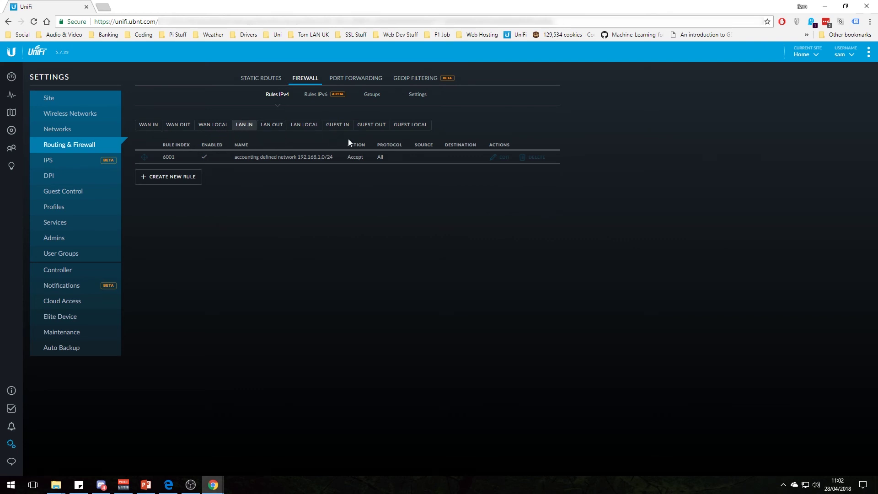
pyautogui.click(348, 81)
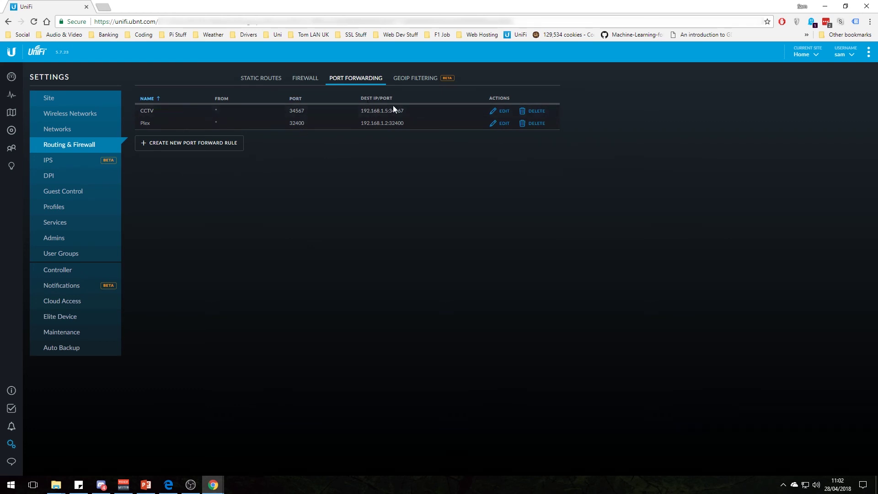
# Open the IPS settings and read the warnings about device throughput and hardware offload
pyautogui.click(60, 168)
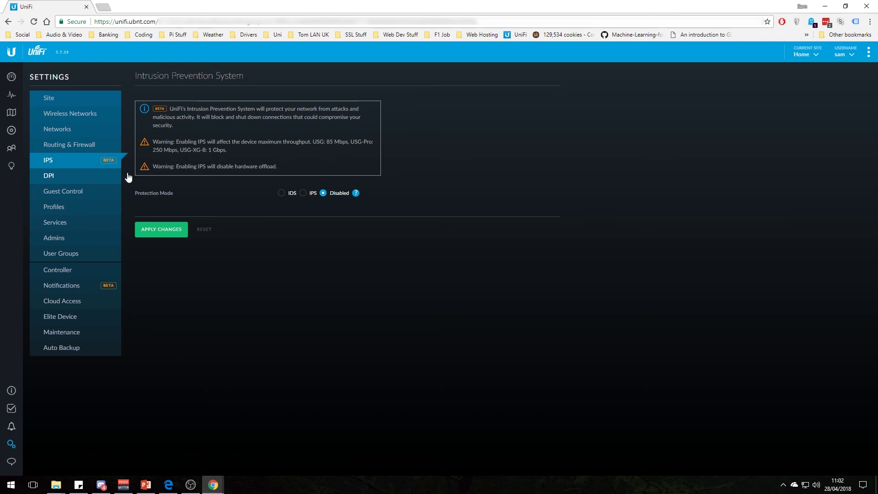
pyautogui.moveTo(284, 166); pyautogui.dragTo(248, 161)
pyautogui.moveTo(262, 155); pyautogui.dragTo(157, 143)
pyautogui.click(226, 152)
# Review the DPI and Guest Control settings, temporarily enabling the guest portal to see its options
pyautogui.click(76, 179)
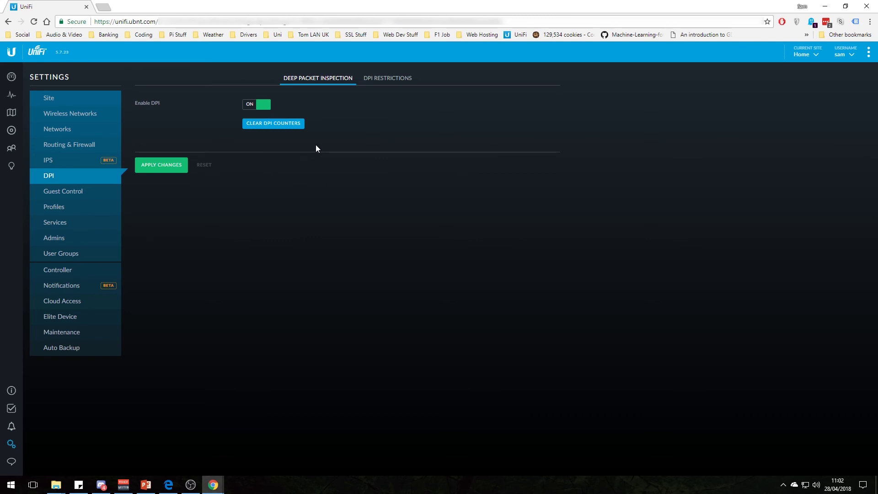
pyautogui.click(76, 194)
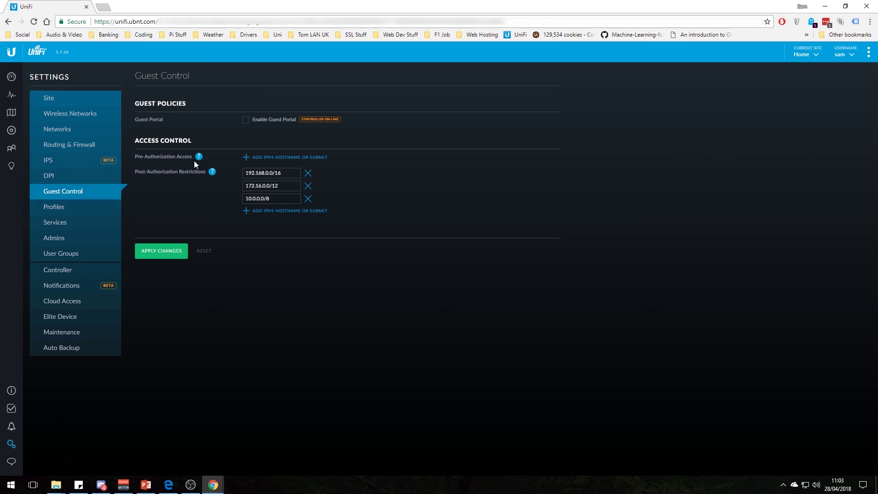
pyautogui.click(246, 120)
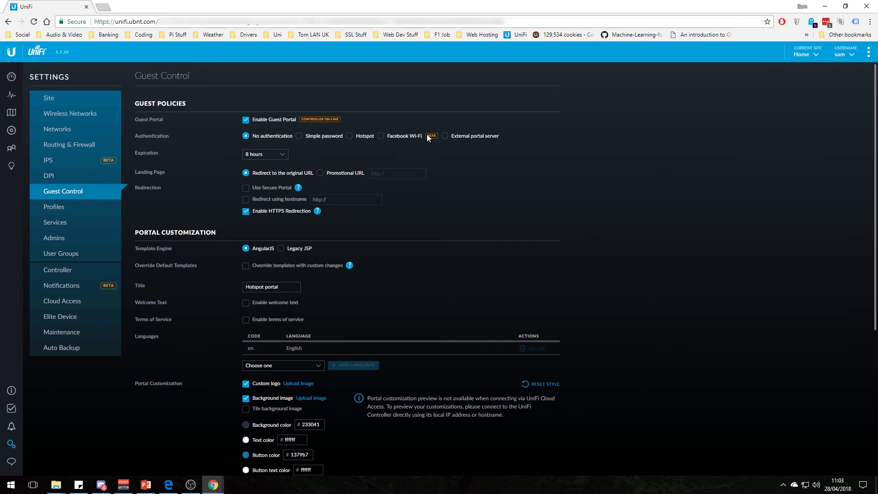
pyautogui.click(246, 120)
# Look at the RADIUS profiles and the RADIUS, DHCP and UPnP service settings
pyautogui.click(87, 209)
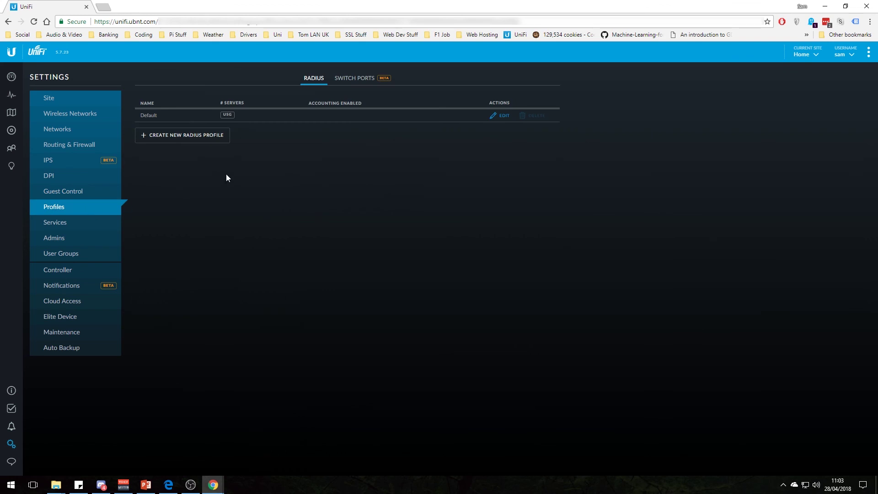
pyautogui.click(105, 226)
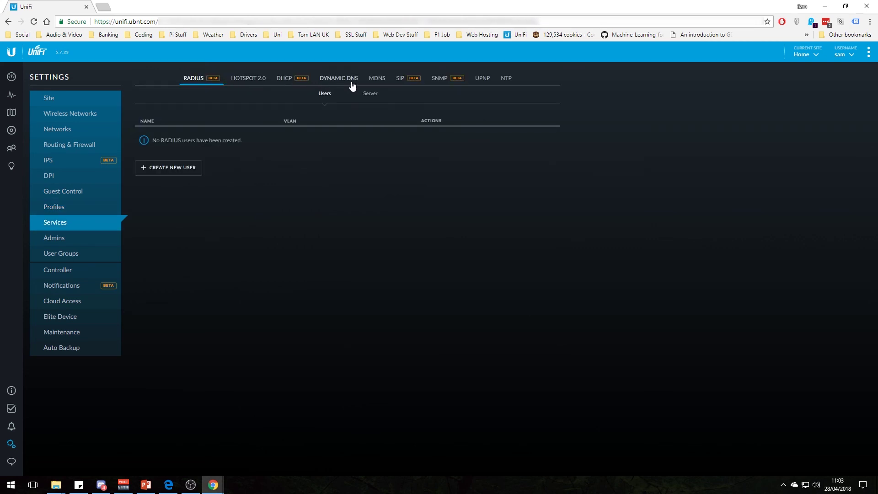
pyautogui.click(287, 82)
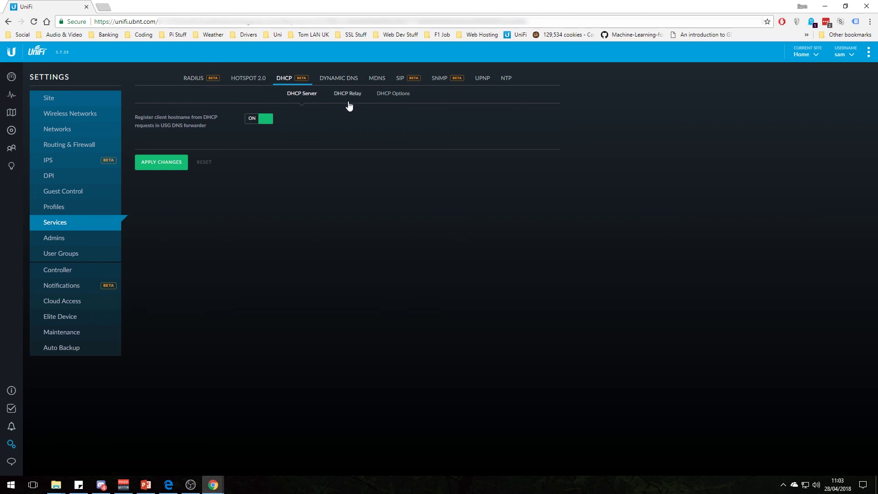
pyautogui.click(486, 80)
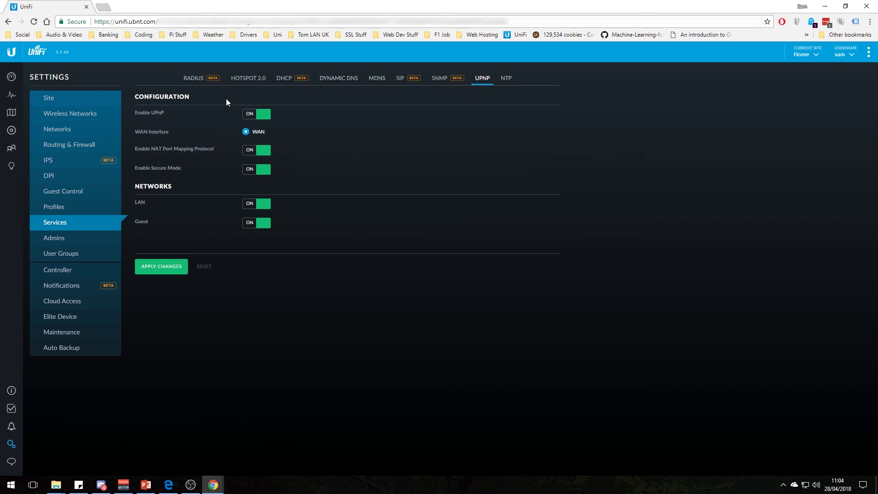
# Review the administrator accounts and the default user group's bandwidth limits
pyautogui.click(89, 238)
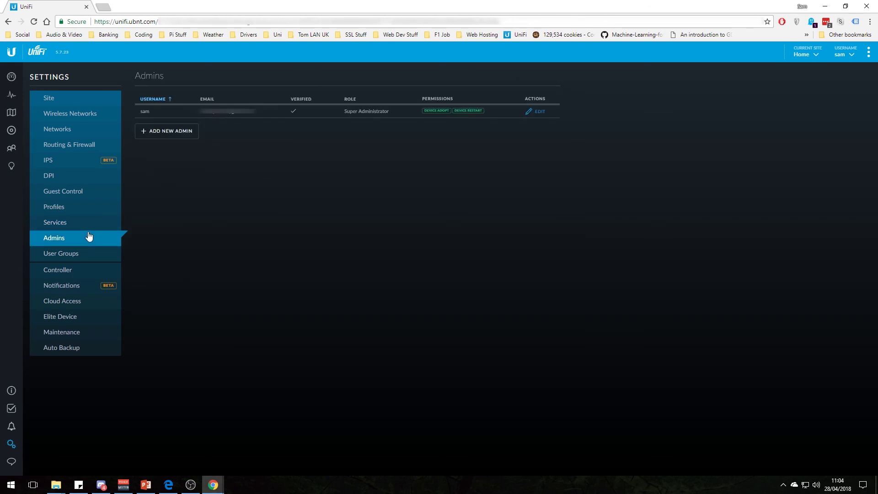
pyautogui.click(72, 257)
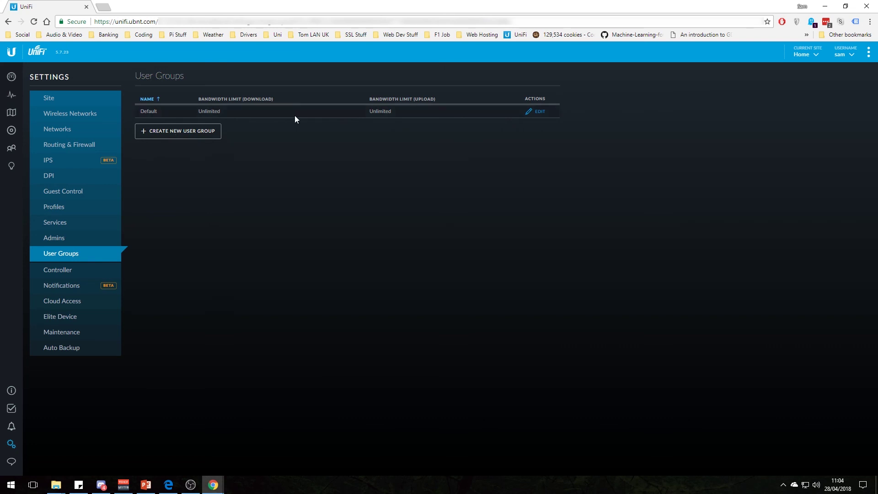
pyautogui.doubleClick(227, 112)
# Look through the Controller, Notifications, Cloud Access and Elite Device settings
pyautogui.click(86, 269)
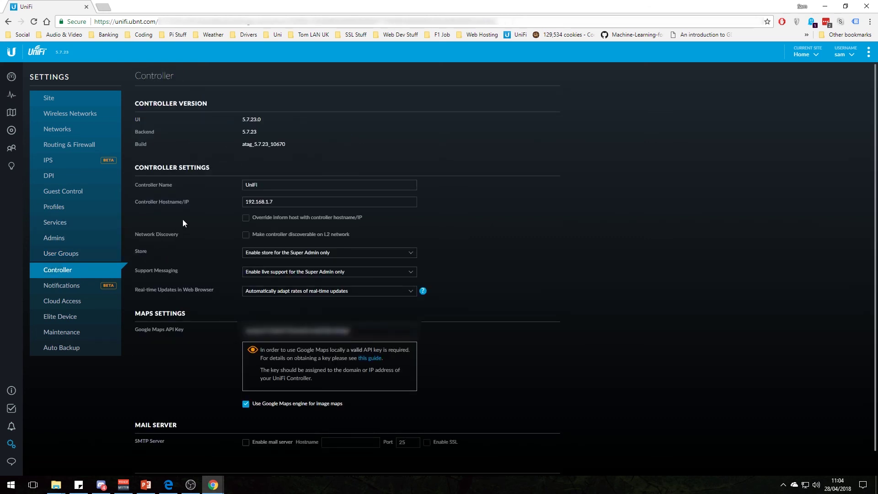
pyautogui.click(68, 291)
pyautogui.click(70, 275)
pyautogui.click(65, 290)
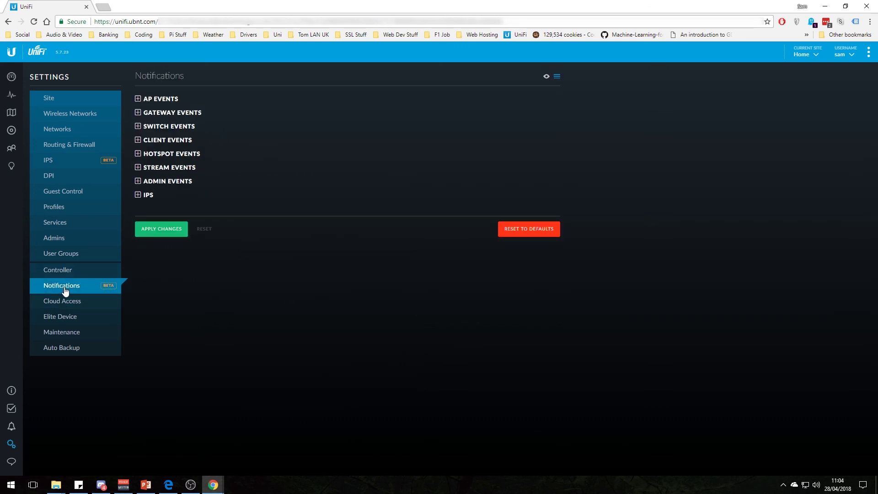
pyautogui.click(65, 303)
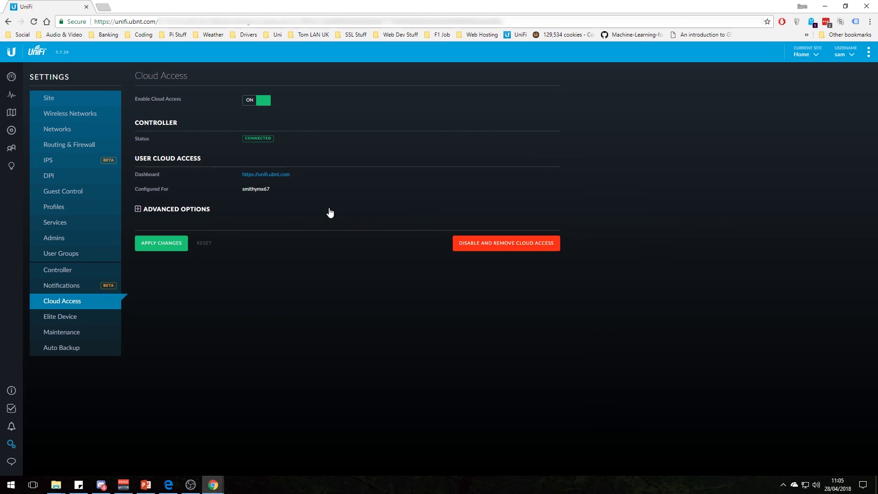
pyautogui.click(63, 321)
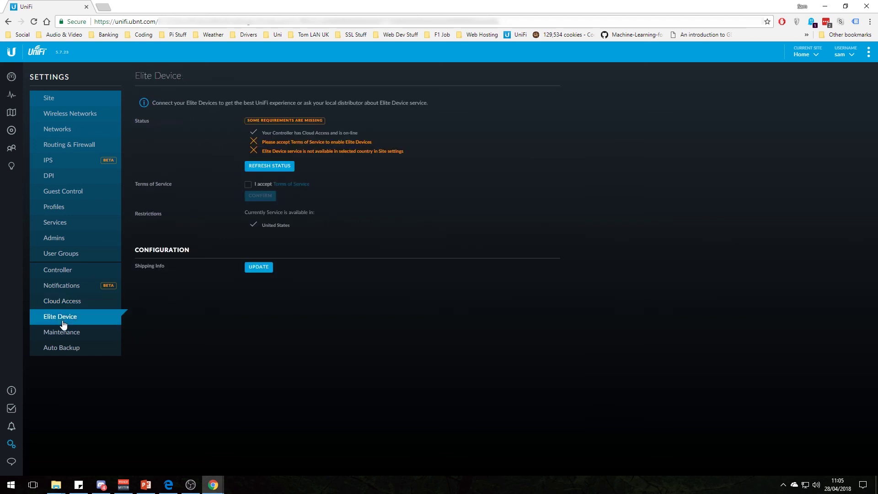
# Review the Maintenance settings, from data retention and backup to Cloud Key updates and device firmware
pyautogui.click(89, 335)
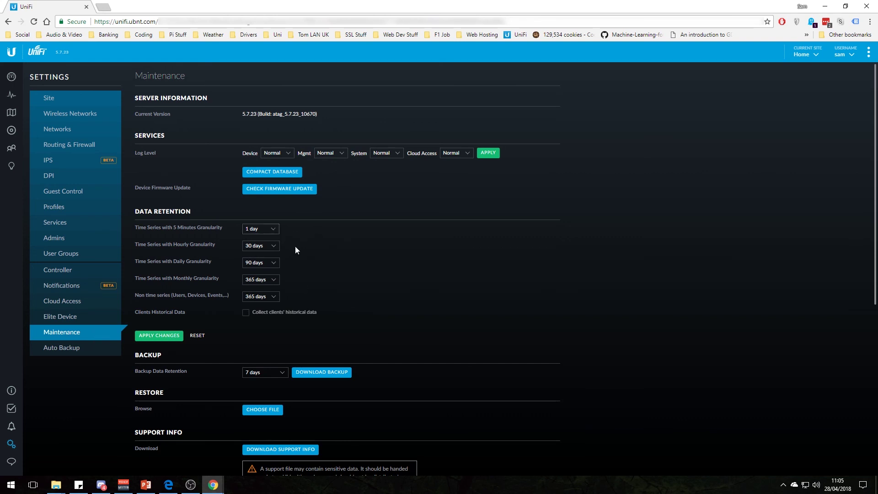
pyautogui.scroll(-3, 323, 274)
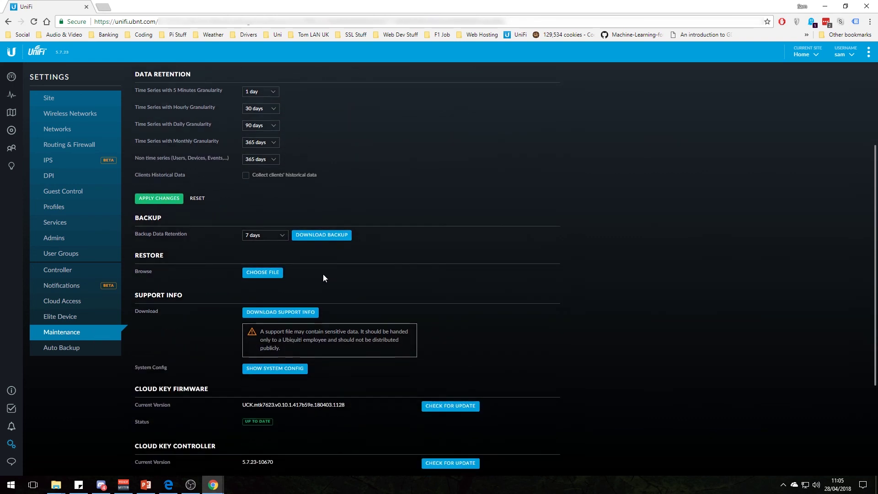
pyautogui.scroll(-2, 284, 254)
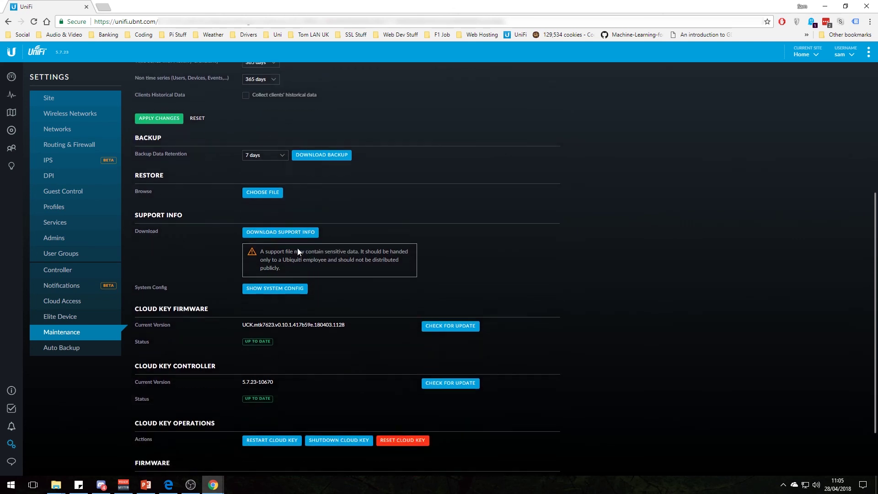
pyautogui.scroll(-2, 297, 248)
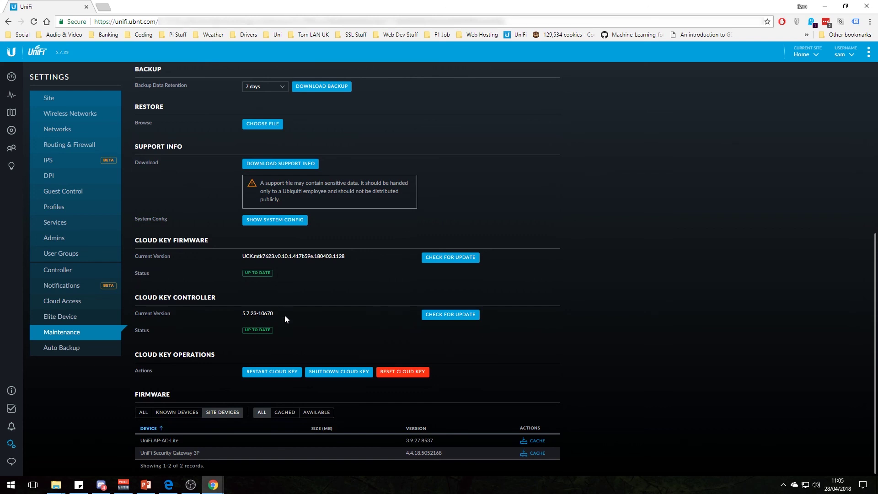
# Review the Auto Backup configuration and its available backup files, then return to the dashboard
pyautogui.click(77, 348)
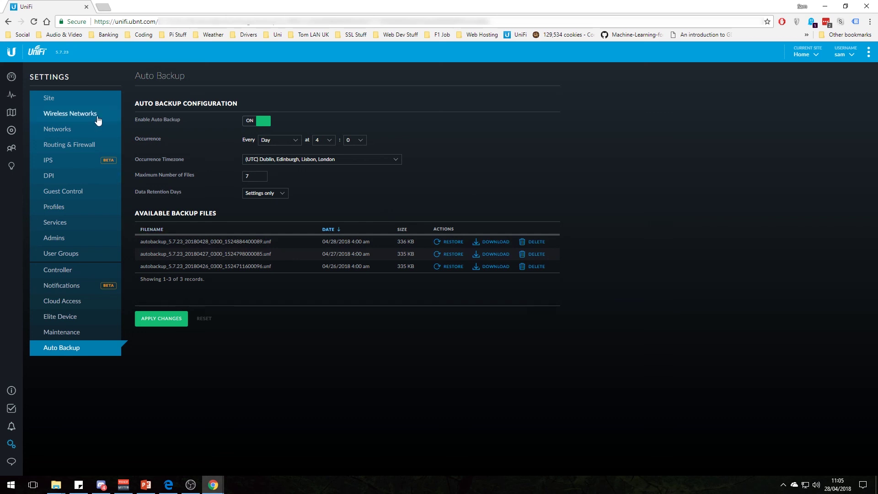
pyautogui.click(94, 98)
pyautogui.click(11, 77)
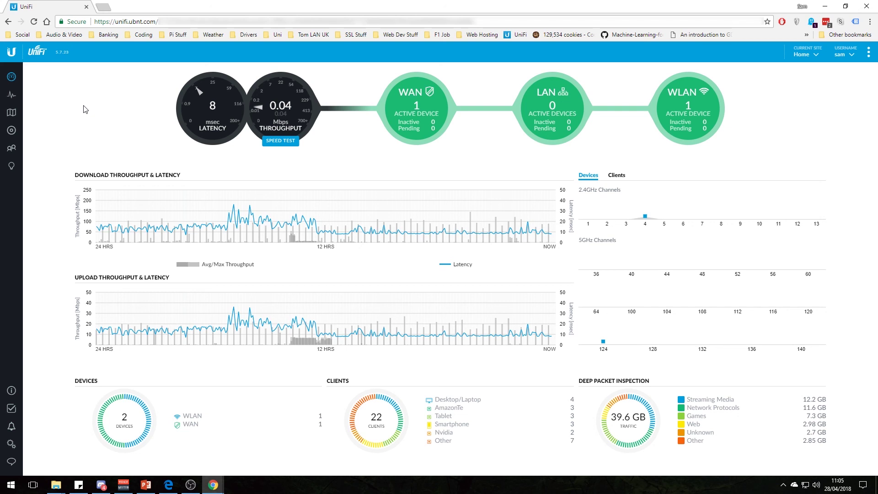
pyautogui.moveTo(814, 218)
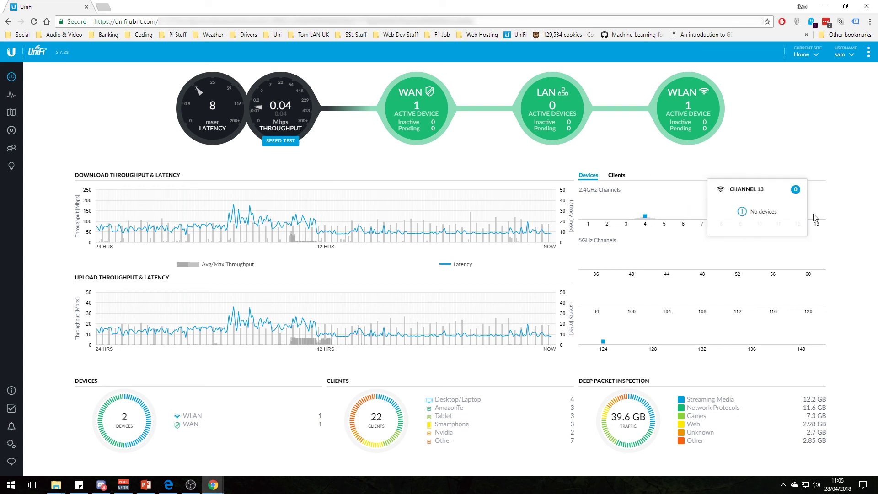